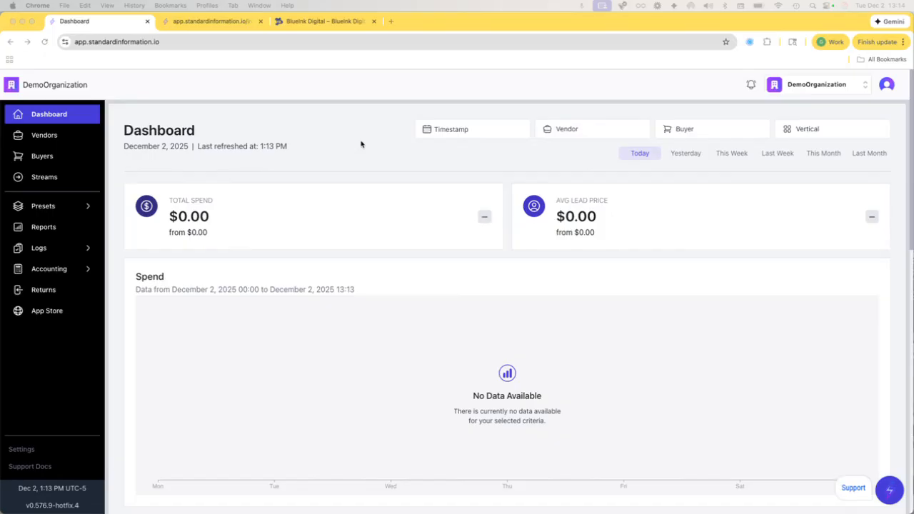
pyautogui.scroll(-1, 376, 145)
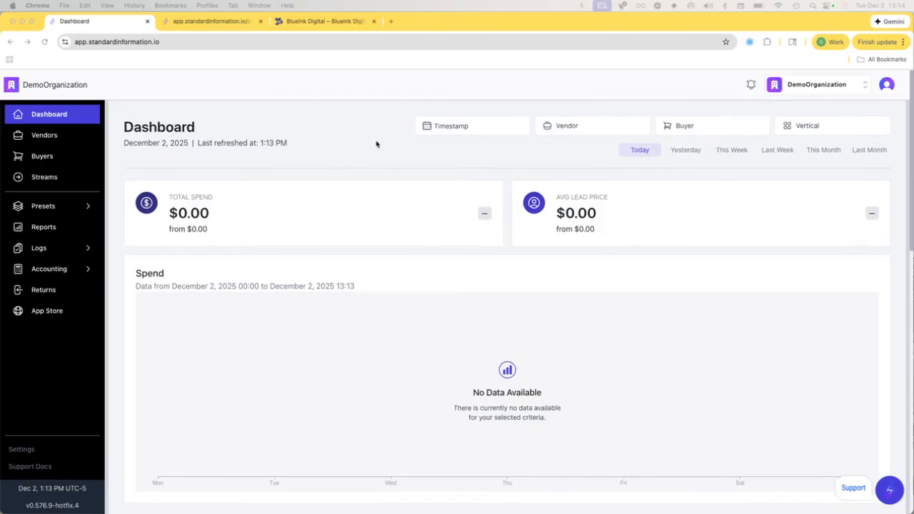
pyautogui.scroll(1, 376, 144)
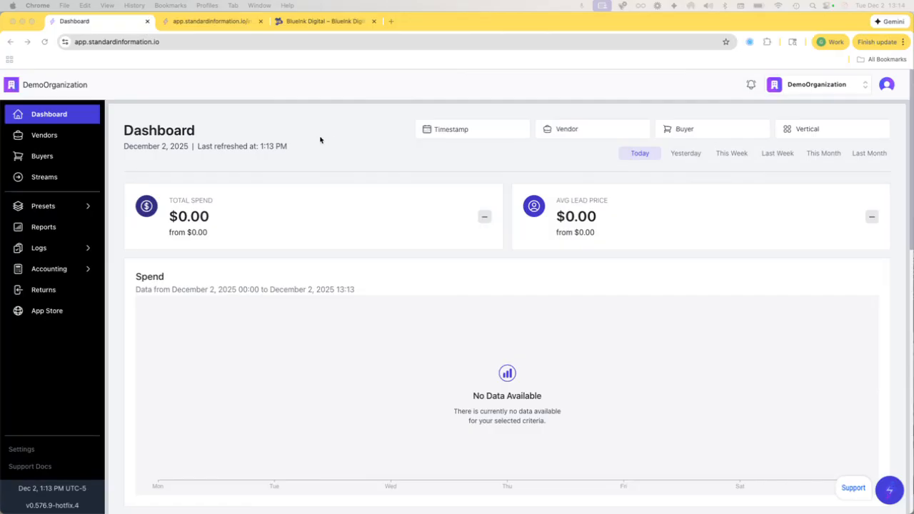
pyautogui.scroll(-1, 332, 140)
pyautogui.scroll(-5, 334, 140)
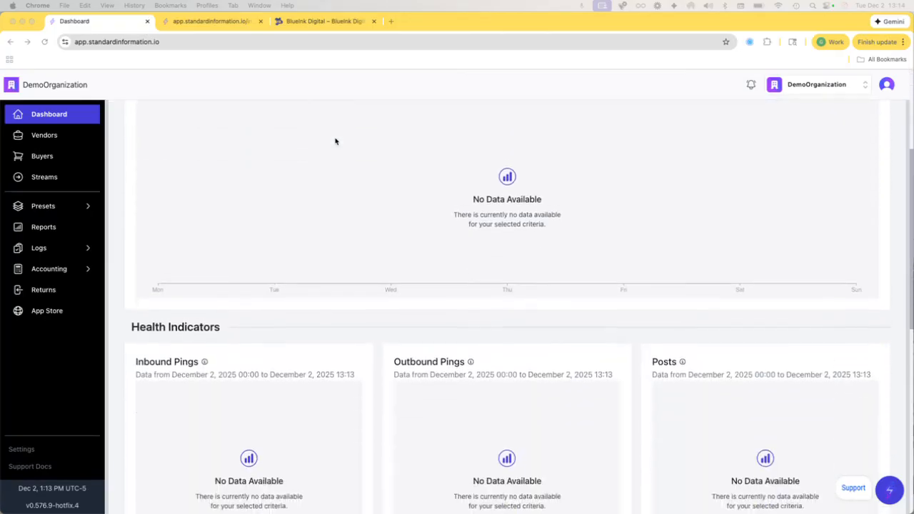
pyautogui.scroll(6, 335, 141)
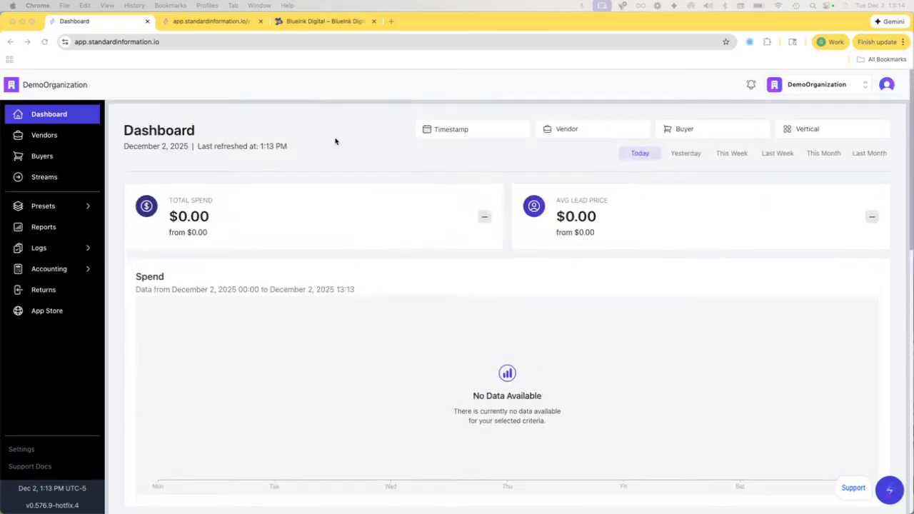
# Step: Start adding a new buyer and enter Alpha Buyer as its name
pyautogui.click(46, 157)
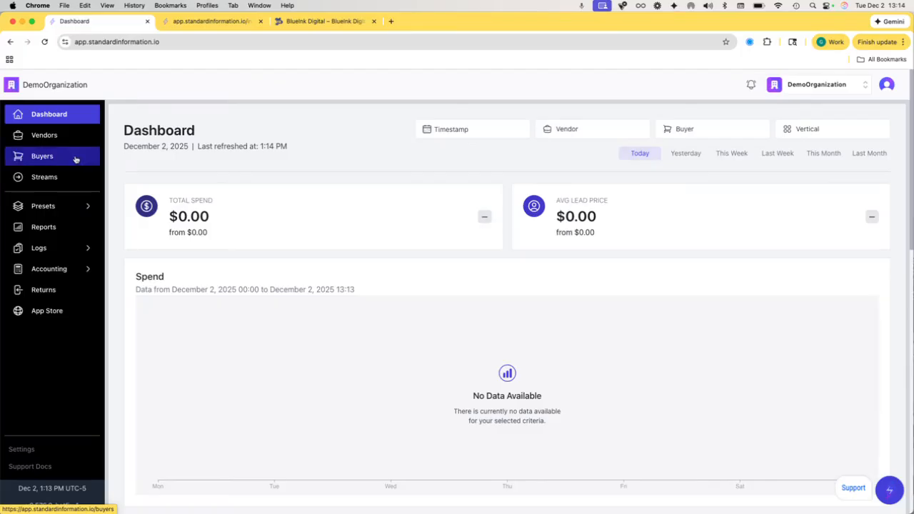
pyautogui.click(75, 158)
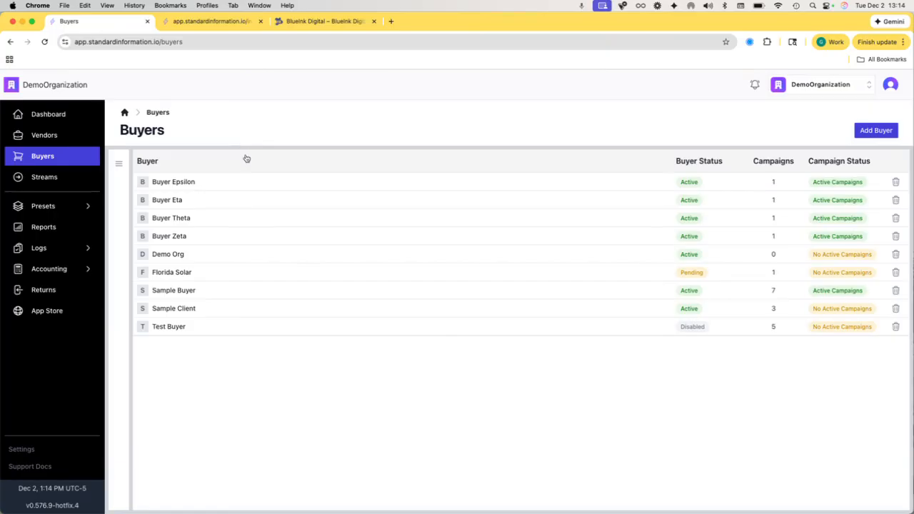
pyautogui.click(872, 132)
pyautogui.click(225, 219)
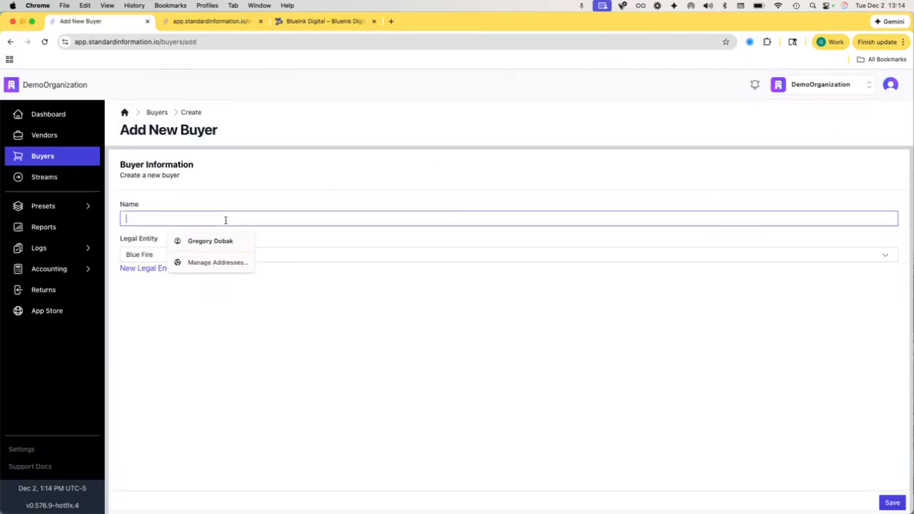
pyautogui.write('alpha')
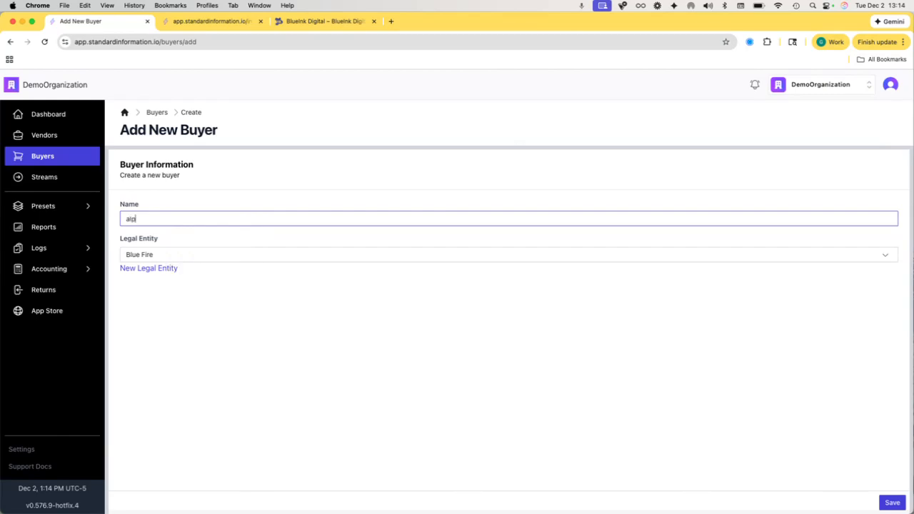
pyautogui.press('BackSpace')
pyautogui.press('BackSpace')
pyautogui.press('BackSpace')
pyautogui.press('BackSpace')
pyautogui.press('BackSpace')
pyautogui.write('Alpha Buyer')
# Step: Create a new legal entity named Alpha Buyer for the buyer, then save the new buyer
pyautogui.click(158, 268)
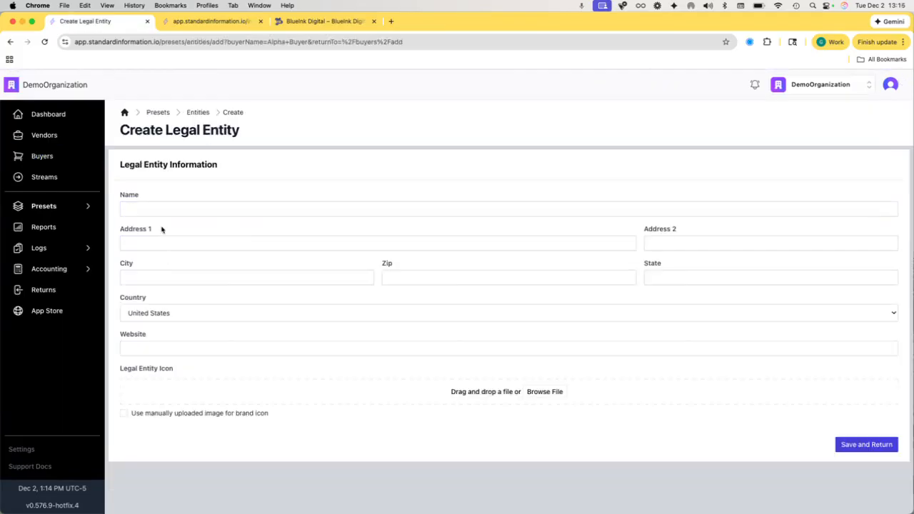
pyautogui.click(155, 208)
pyautogui.write('Alpha ')
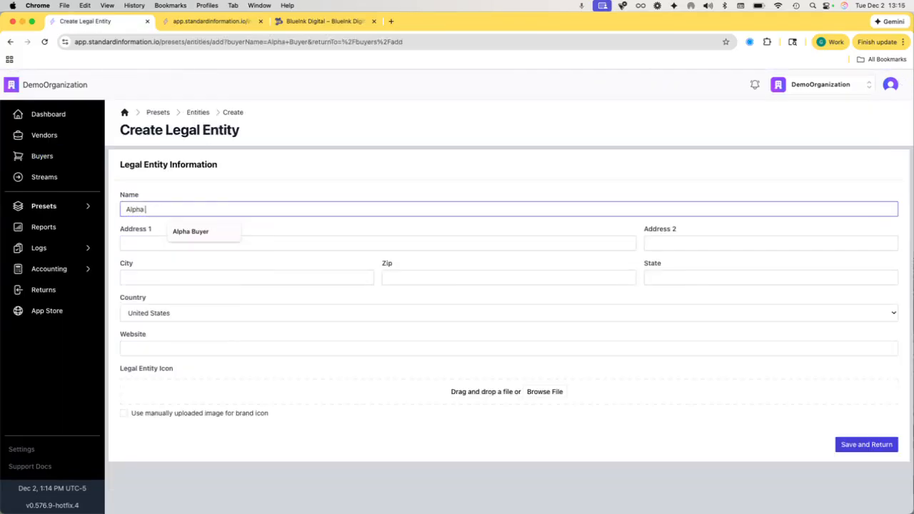
pyautogui.write('Buyer')
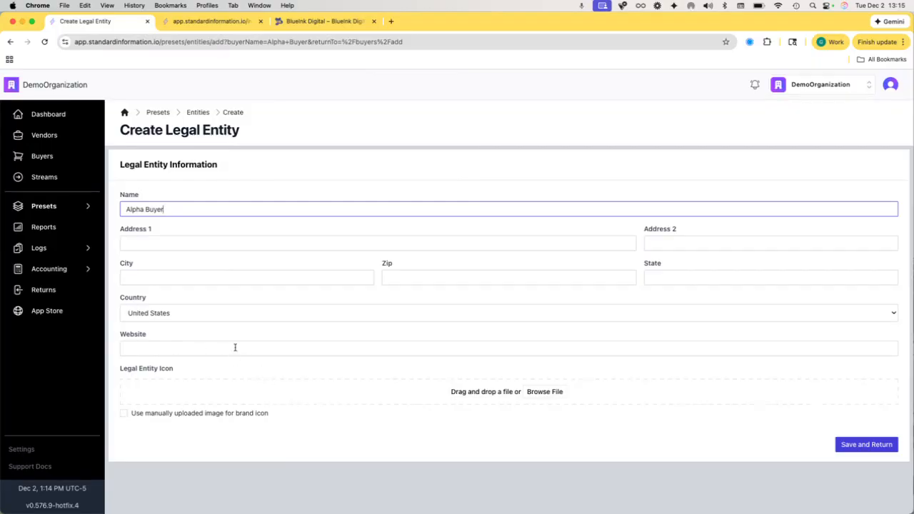
pyautogui.click(845, 444)
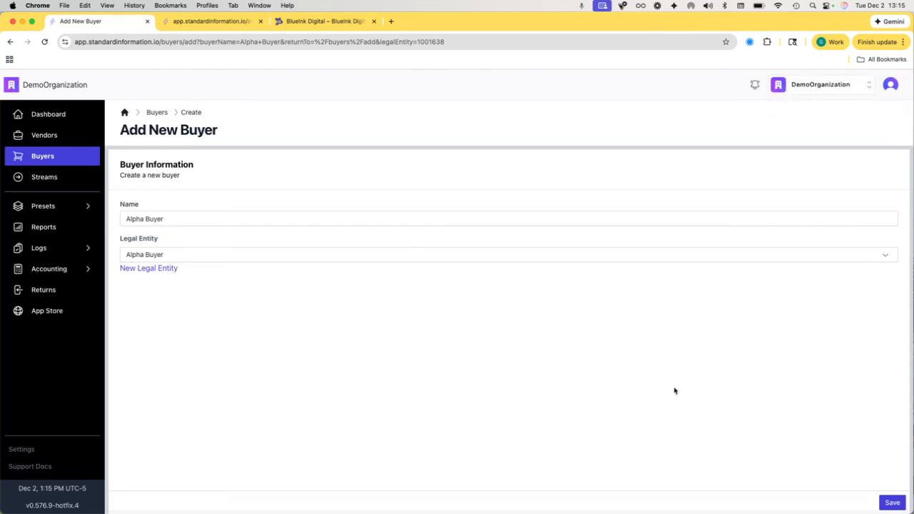
pyautogui.click(890, 504)
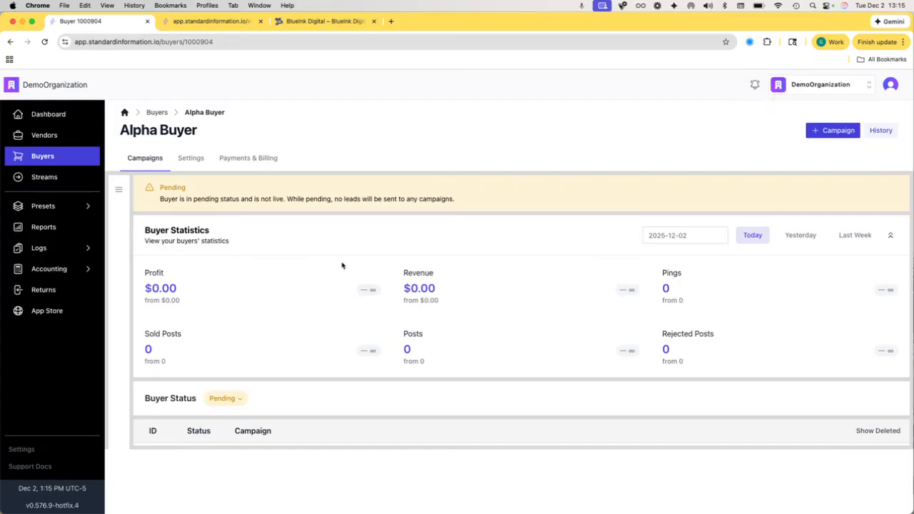
# Step: Create a campaign named Solar for Alpha Buyer with the Solar - New vertical and the Direct Post campaign type
pyautogui.click(826, 134)
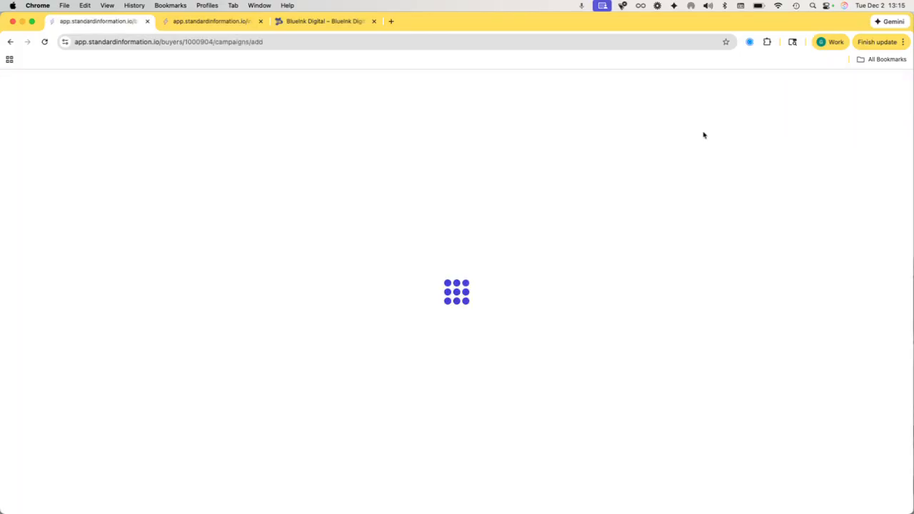
pyautogui.click(226, 227)
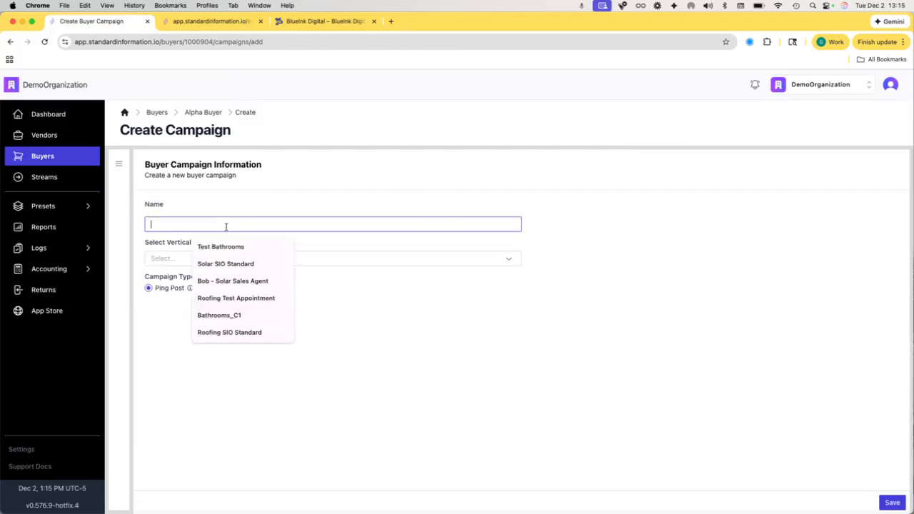
pyautogui.write('Solar')
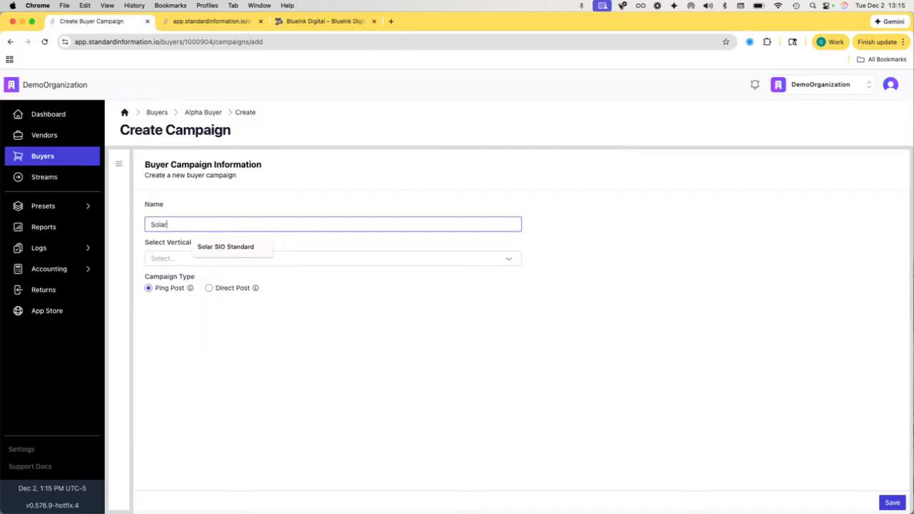
pyautogui.click(249, 207)
pyautogui.click(213, 259)
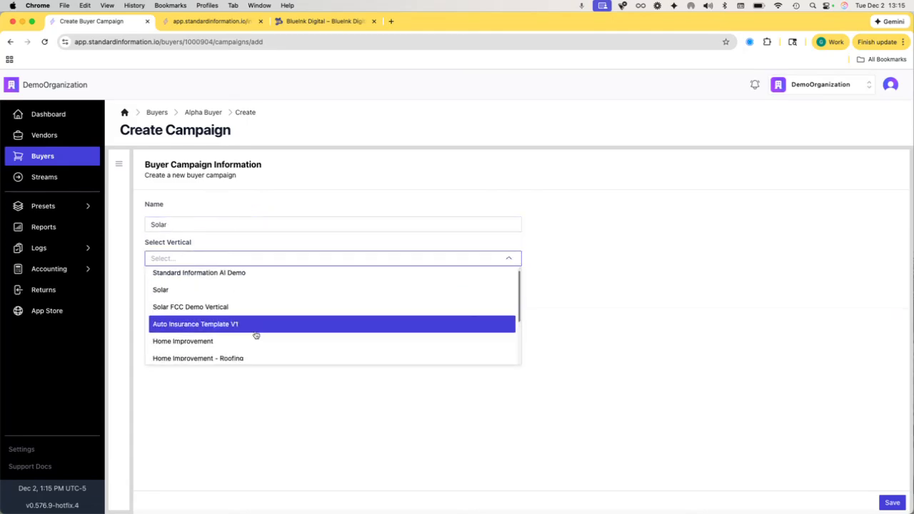
pyautogui.scroll(-3, 242, 339)
pyautogui.click(205, 352)
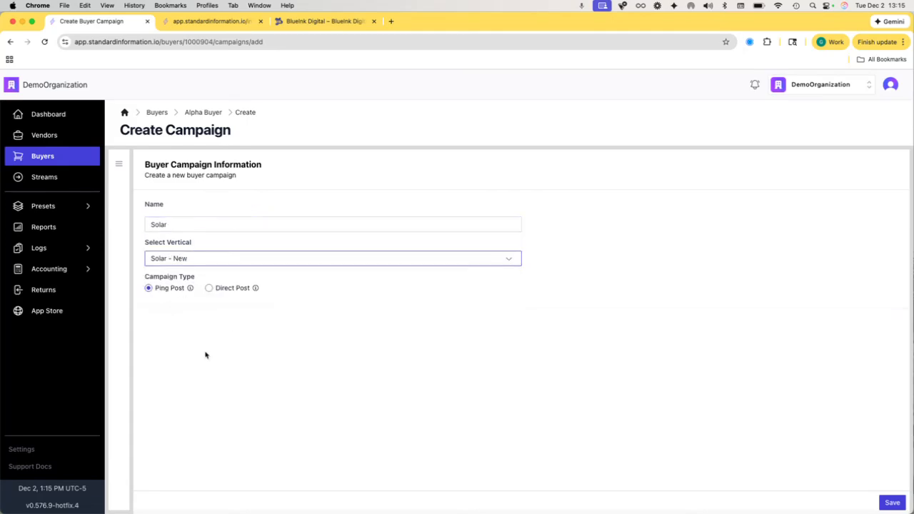
pyautogui.click(208, 288)
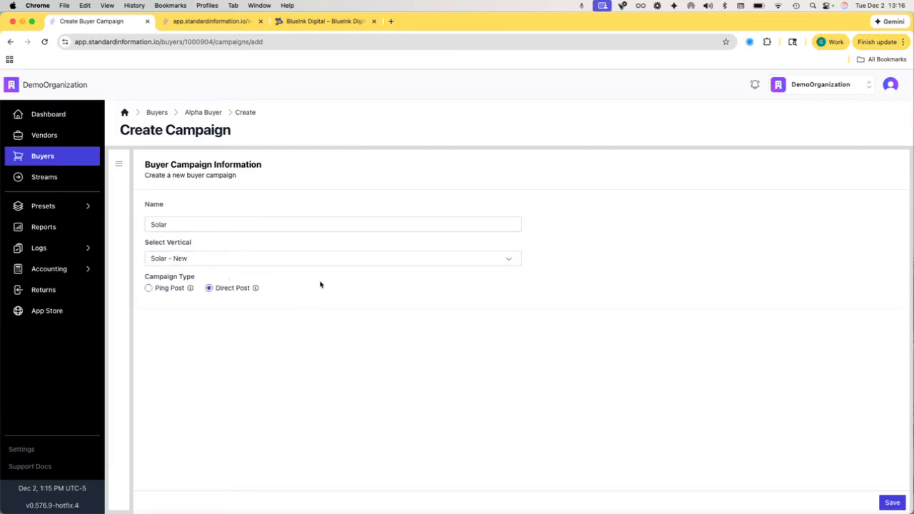
pyautogui.click(891, 503)
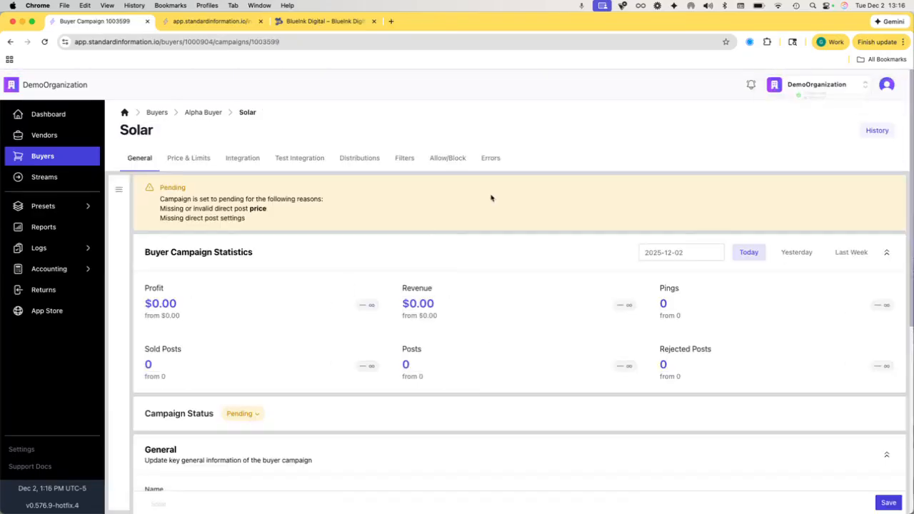
# Step: Review the Solar campaign's pending reasons, statistics, general settings and notes
pyautogui.scroll(-4, 548, 205)
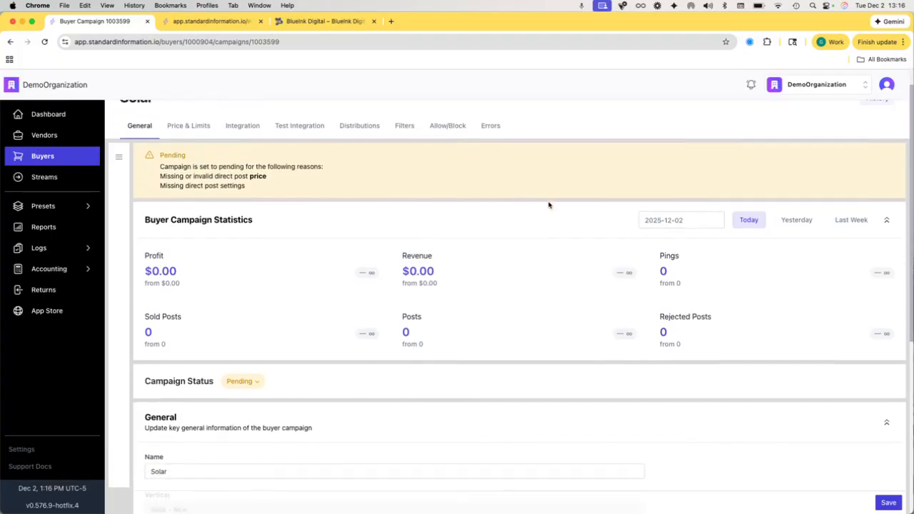
pyautogui.scroll(4, 548, 205)
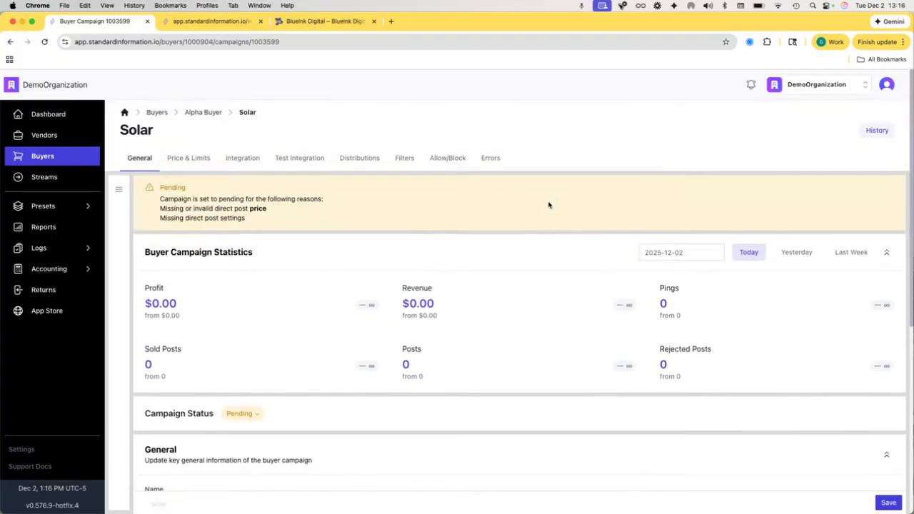
pyautogui.scroll(-1, 548, 205)
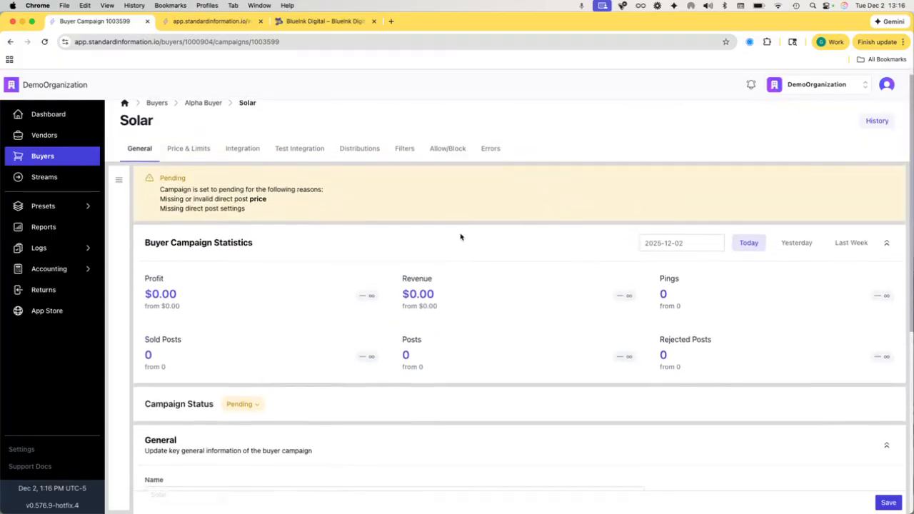
pyautogui.scroll(-5, 523, 260)
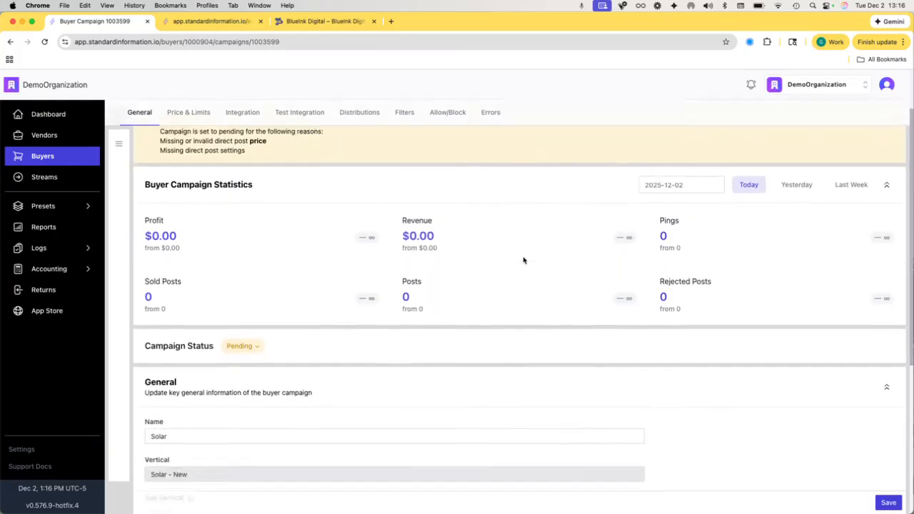
pyautogui.scroll(-2, 522, 260)
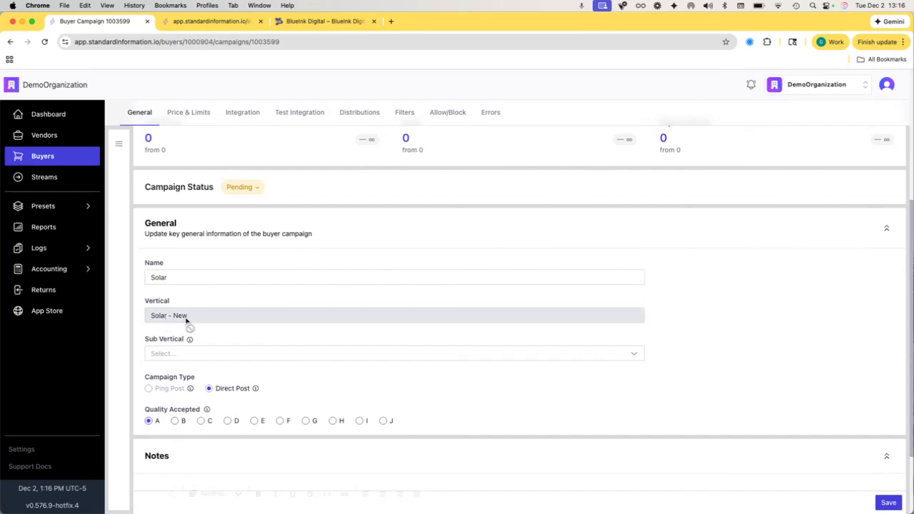
pyautogui.scroll(-1, 264, 335)
pyautogui.scroll(-2, 264, 336)
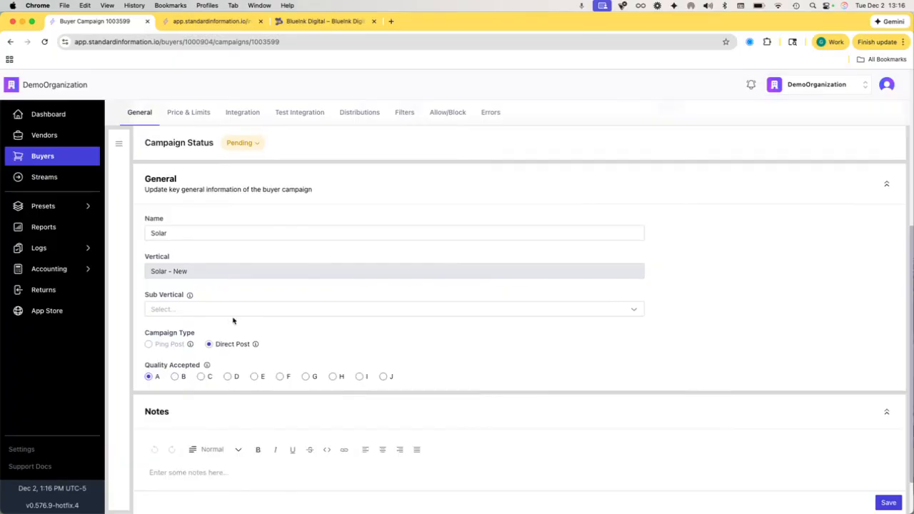
pyautogui.scroll(-1, 261, 323)
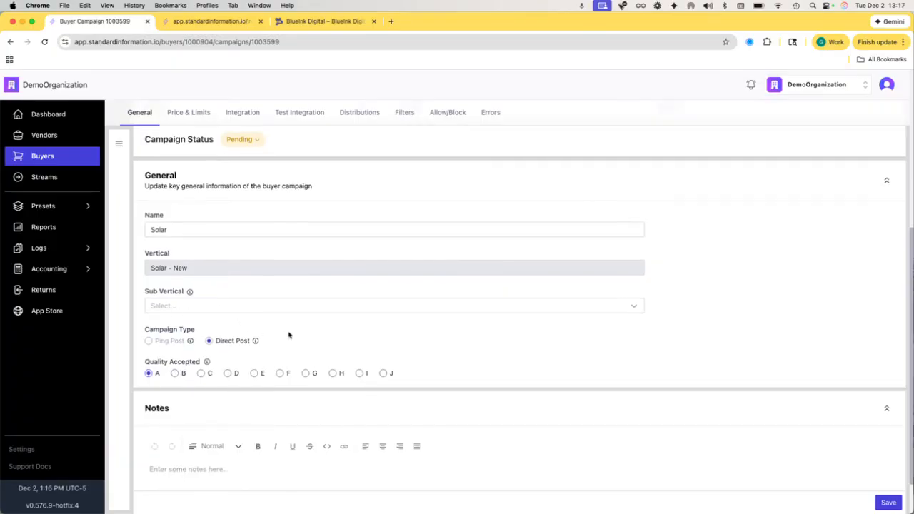
pyautogui.scroll(-1, 288, 334)
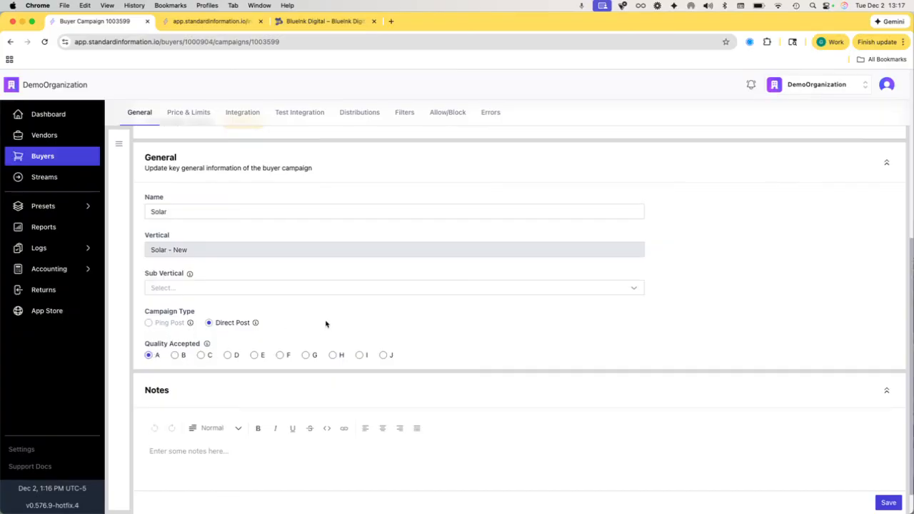
pyautogui.scroll(1, 326, 324)
pyautogui.scroll(10, 326, 324)
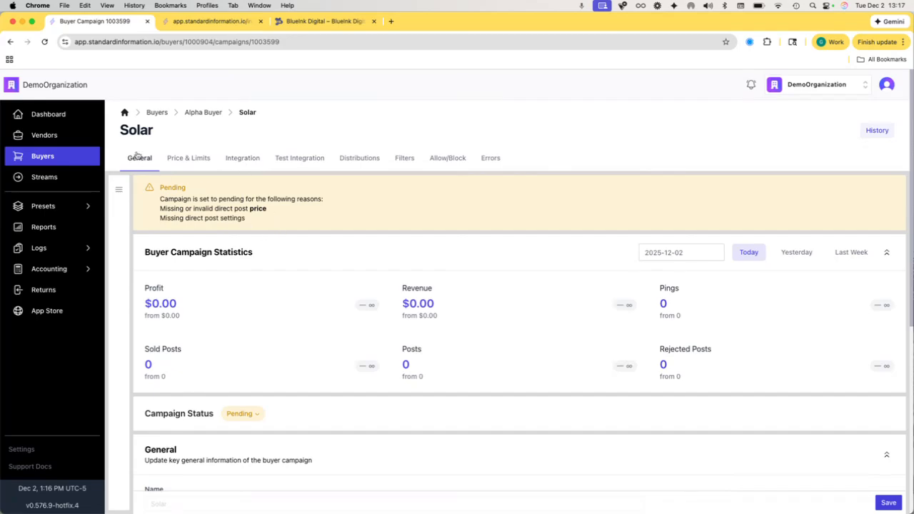
# Step: Set the Solar campaign's direct post price to 50 USD
pyautogui.click(183, 159)
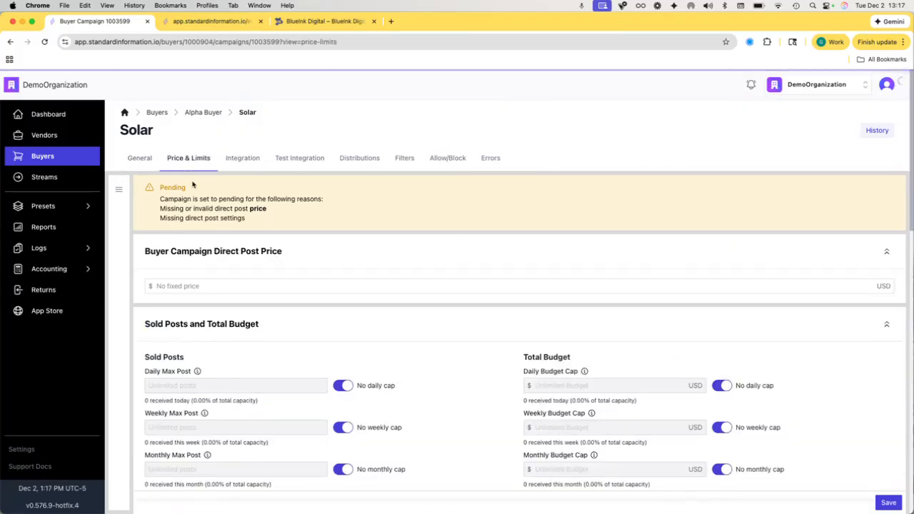
pyautogui.scroll(-1, 226, 274)
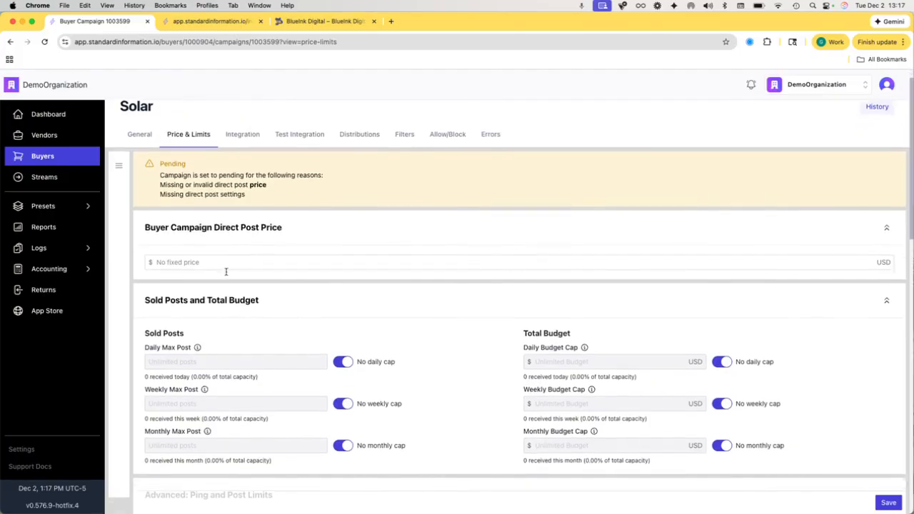
pyautogui.click(210, 262)
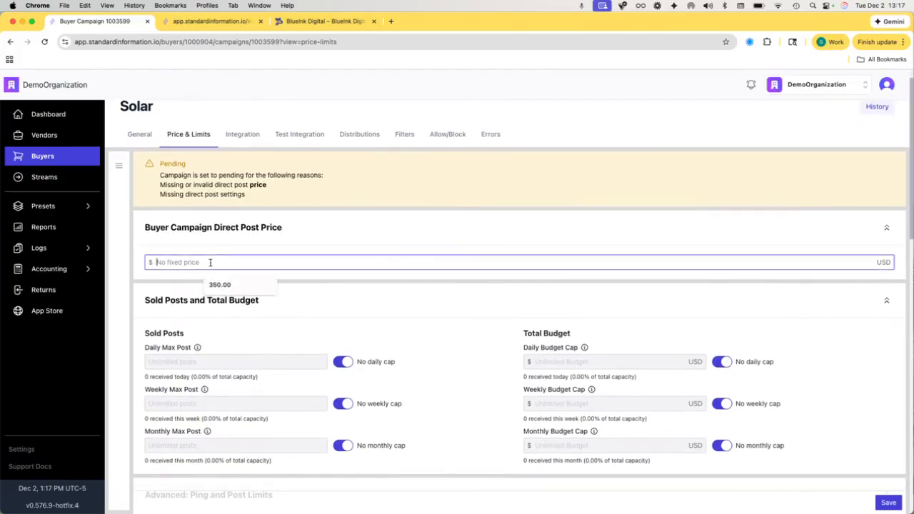
pyautogui.write('50')
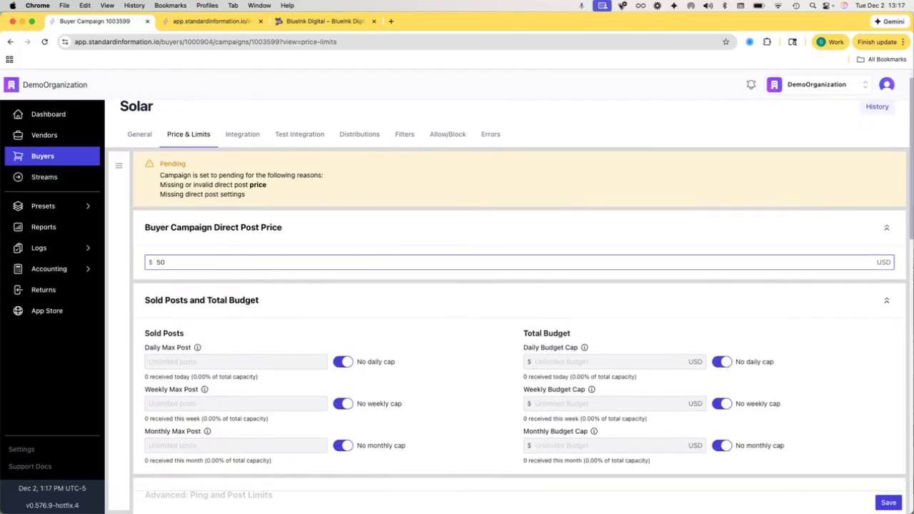
pyautogui.click(323, 241)
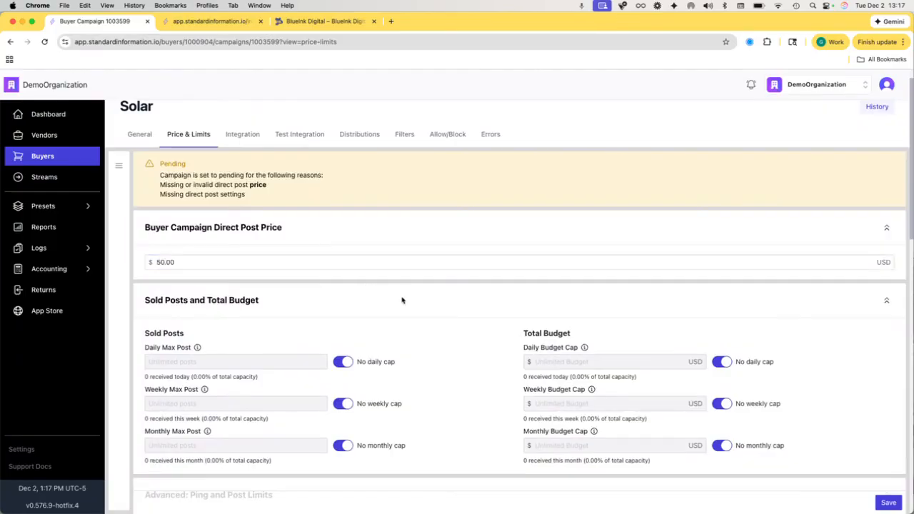
pyautogui.scroll(-1, 402, 301)
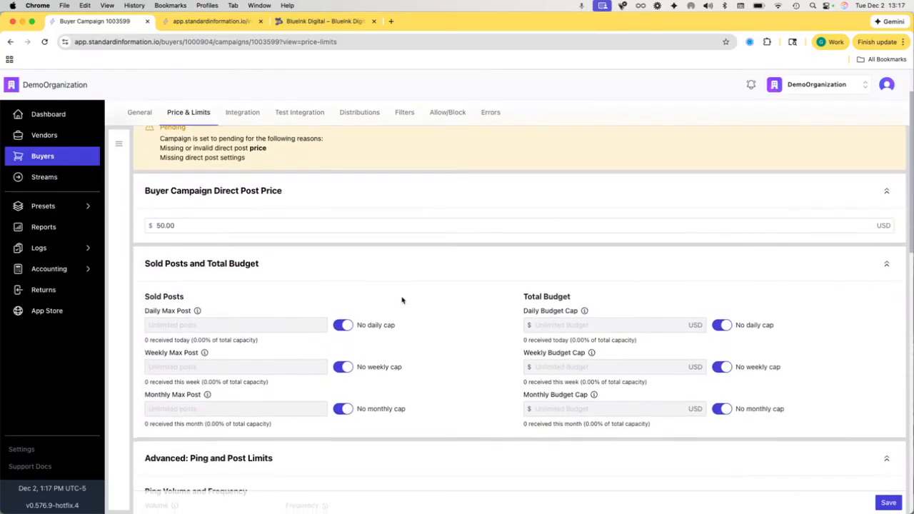
# Step: Review the Solar campaign's sold post caps, total budget caps, and ping and post volume limits
pyautogui.scroll(-1, 402, 300)
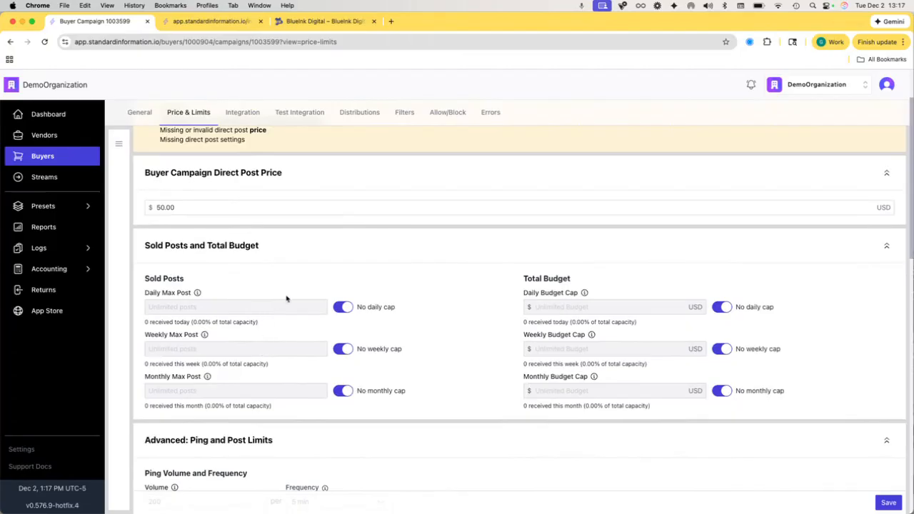
pyautogui.scroll(-2, 448, 333)
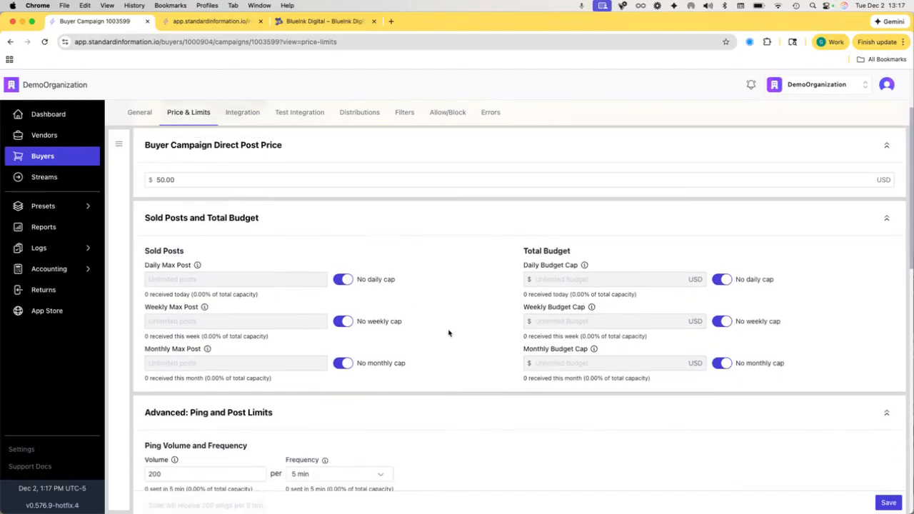
pyautogui.scroll(-4, 449, 333)
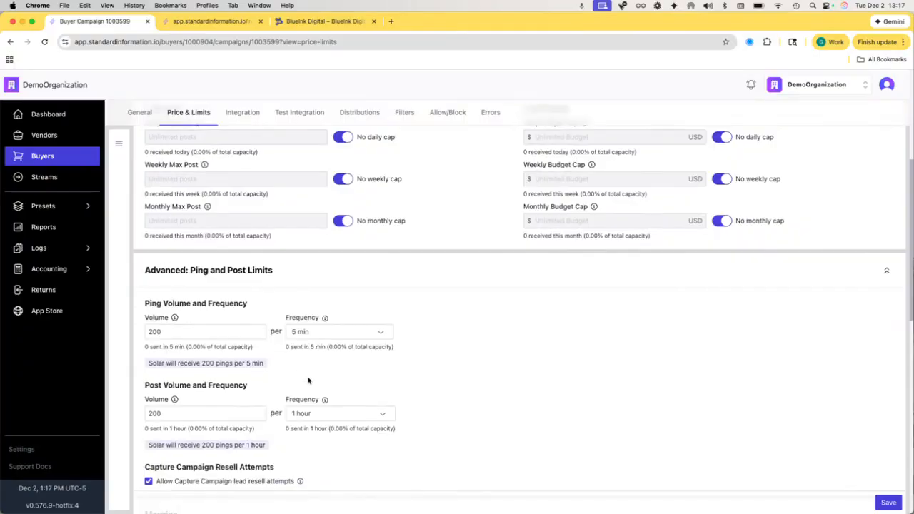
pyautogui.scroll(-1, 307, 375)
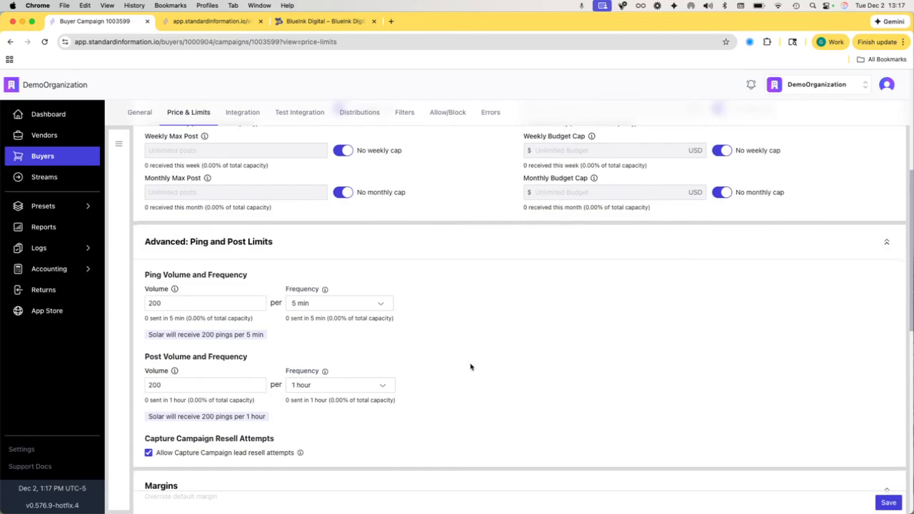
pyautogui.scroll(-2, 471, 367)
pyautogui.scroll(-7, 470, 367)
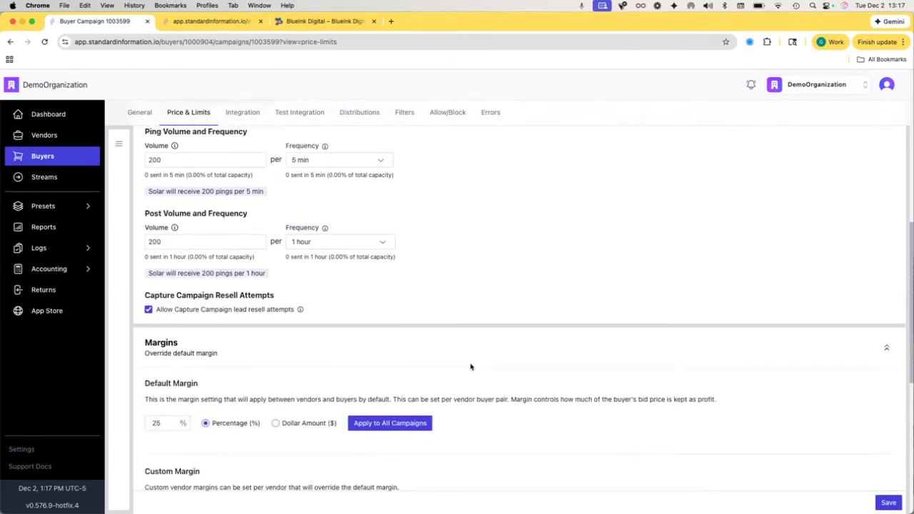
# Step: Examine the campaign's default margin, custom vendor margins and post reject settings
pyautogui.scroll(-2, 470, 367)
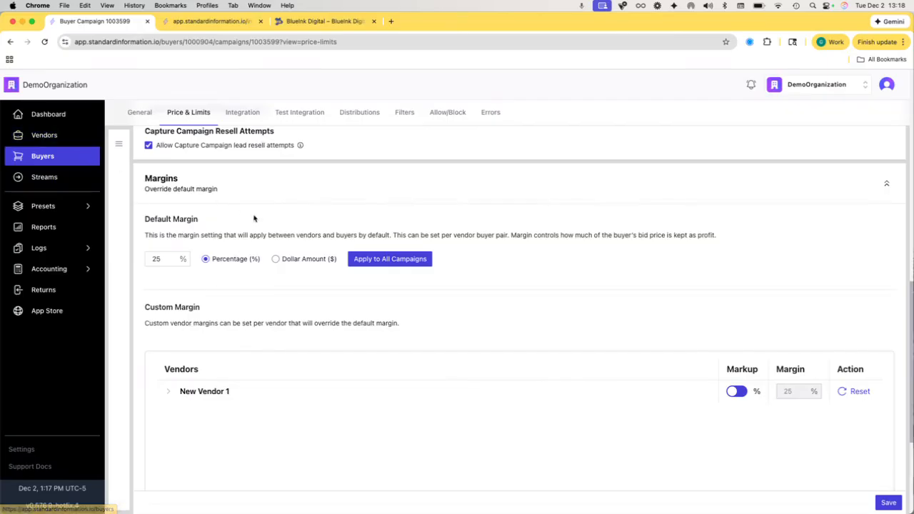
pyautogui.scroll(1, 284, 224)
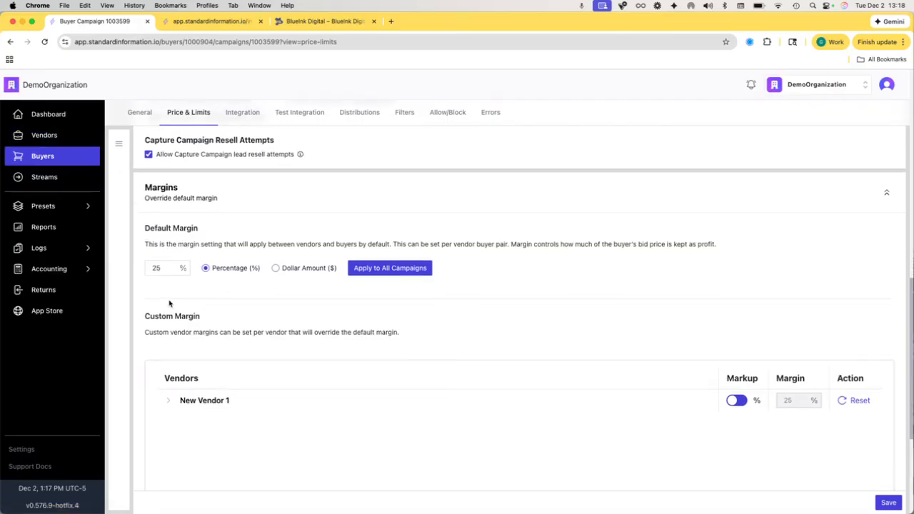
pyautogui.scroll(-1, 259, 223)
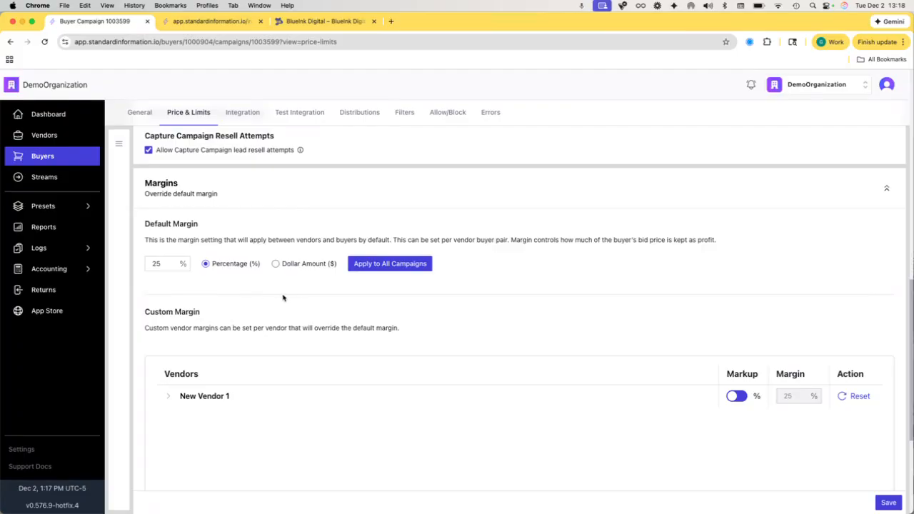
pyautogui.scroll(-1, 295, 300)
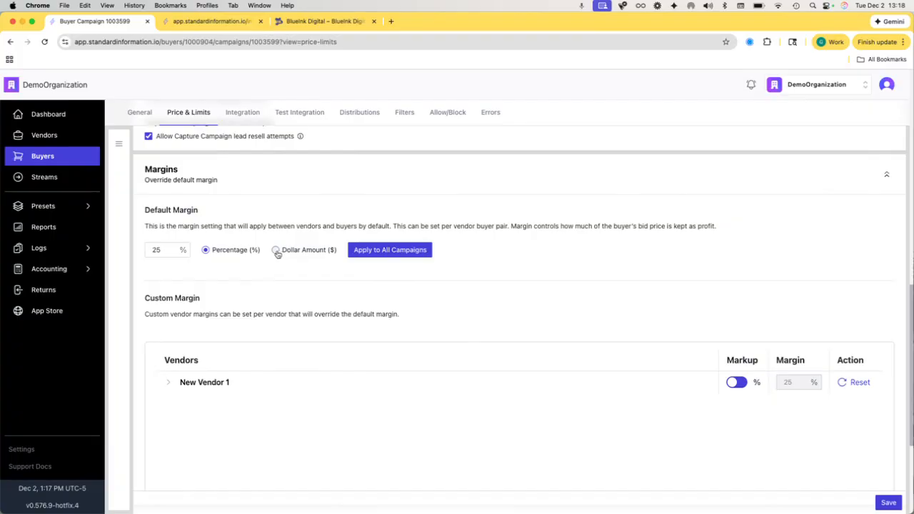
pyautogui.scroll(-1, 336, 409)
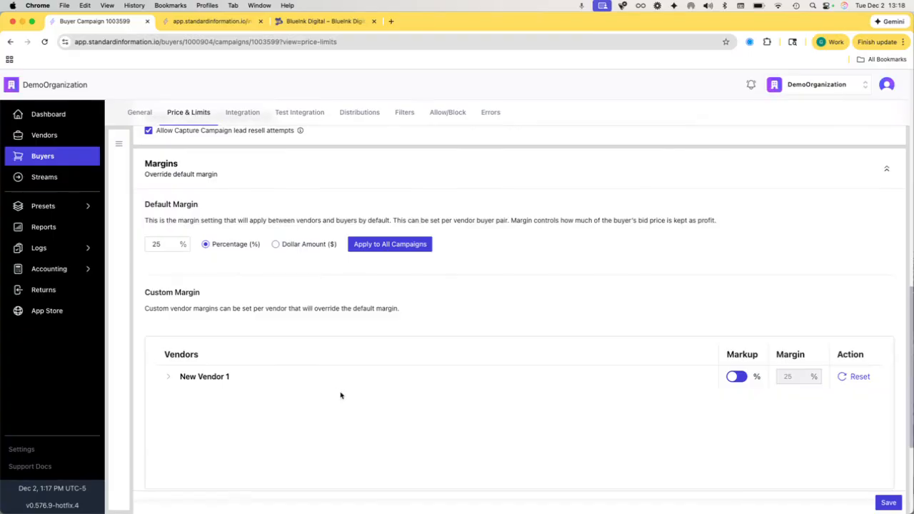
pyautogui.scroll(-1, 509, 391)
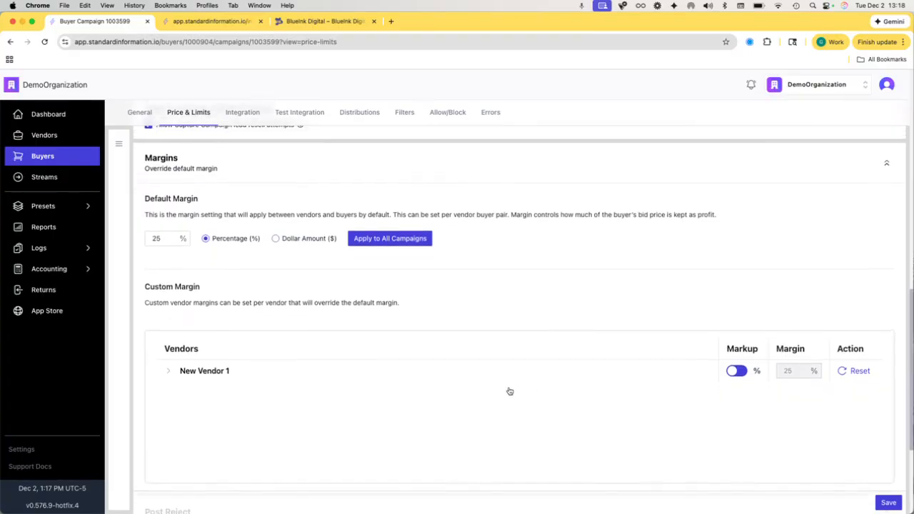
pyautogui.scroll(-2, 509, 391)
pyautogui.scroll(1, 509, 391)
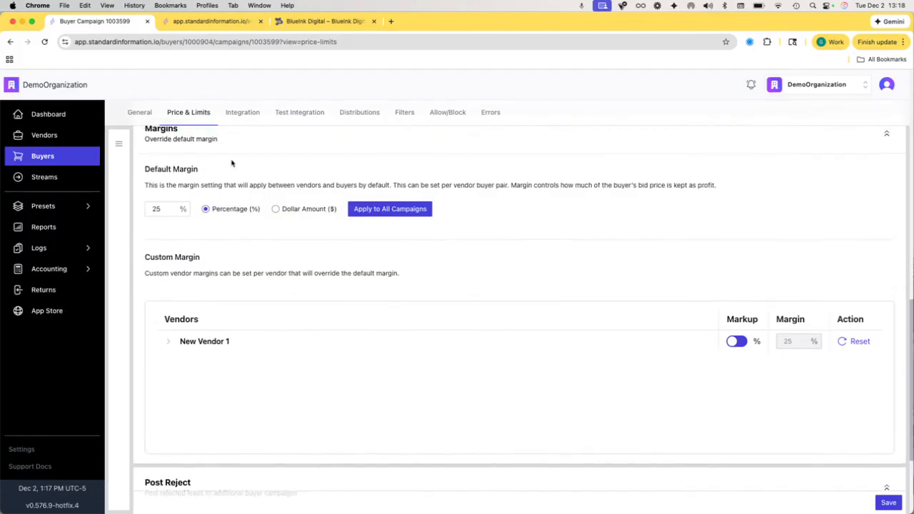
pyautogui.scroll(1, 275, 206)
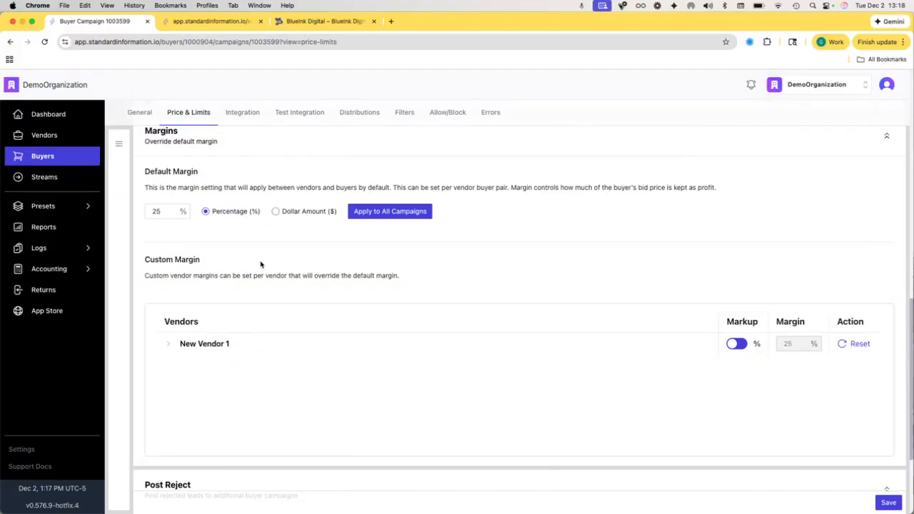
pyautogui.scroll(-3, 330, 279)
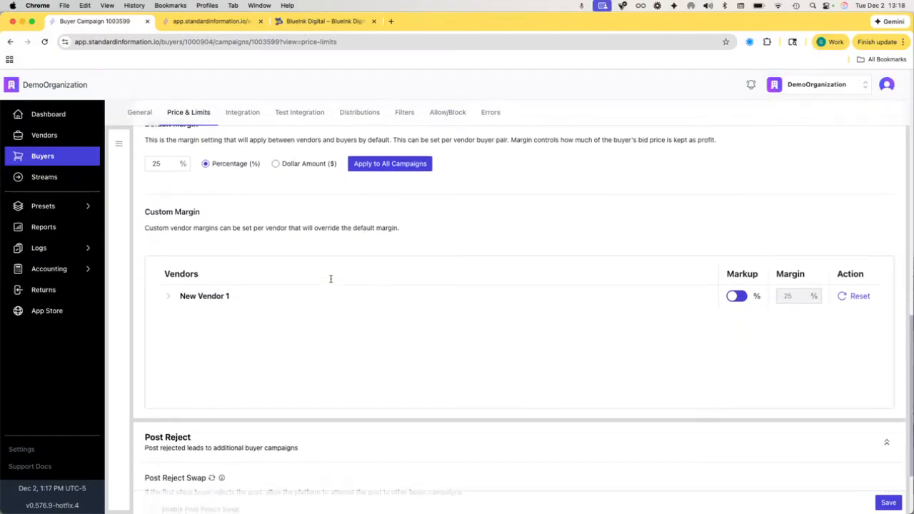
pyautogui.scroll(-5, 330, 280)
pyautogui.scroll(-1, 331, 282)
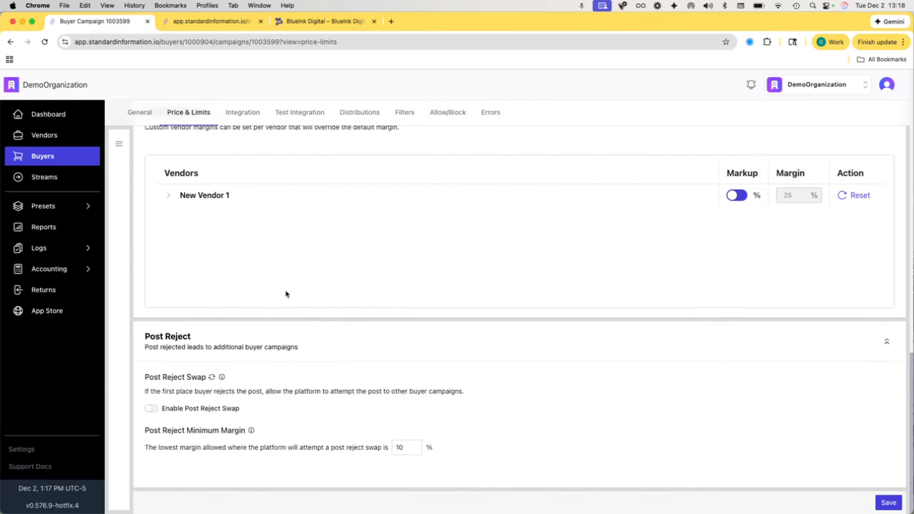
pyautogui.scroll(5, 264, 334)
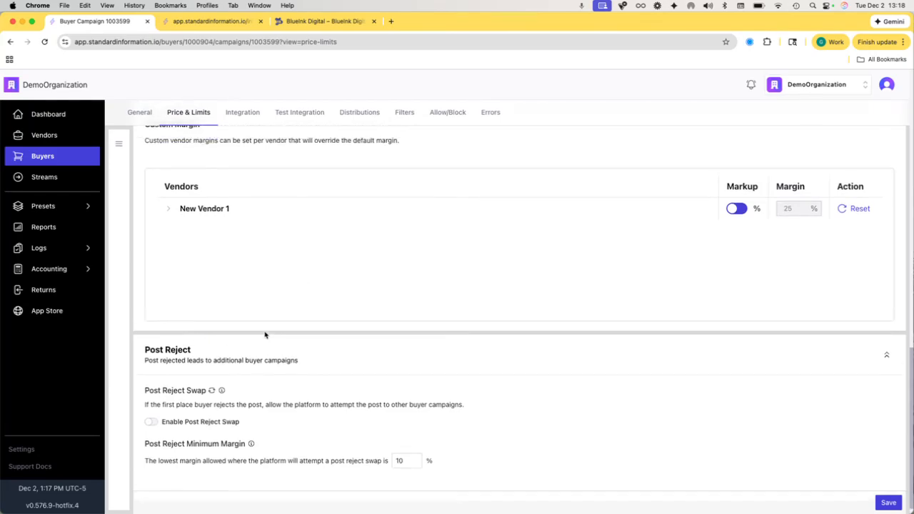
pyautogui.scroll(15, 264, 335)
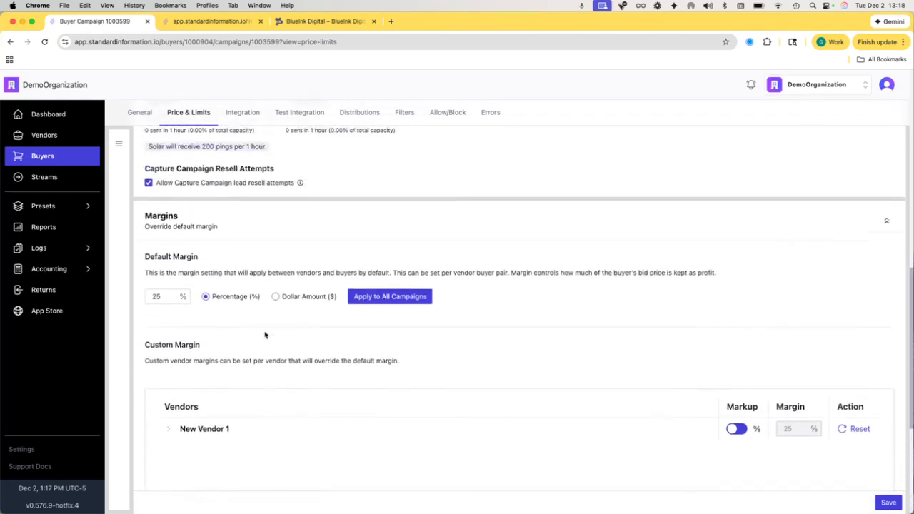
pyautogui.scroll(10, 265, 335)
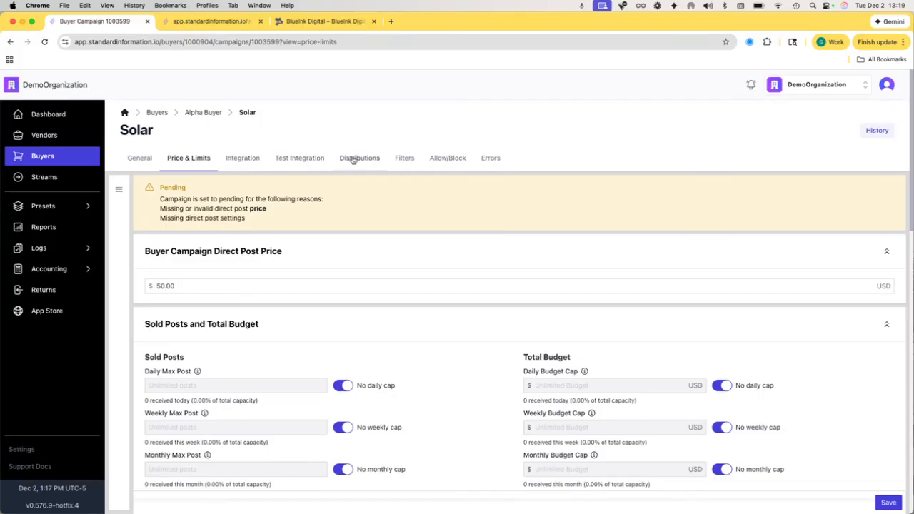
# Step: Save the campaign's price and limits changes and open its filters
pyautogui.click(402, 160)
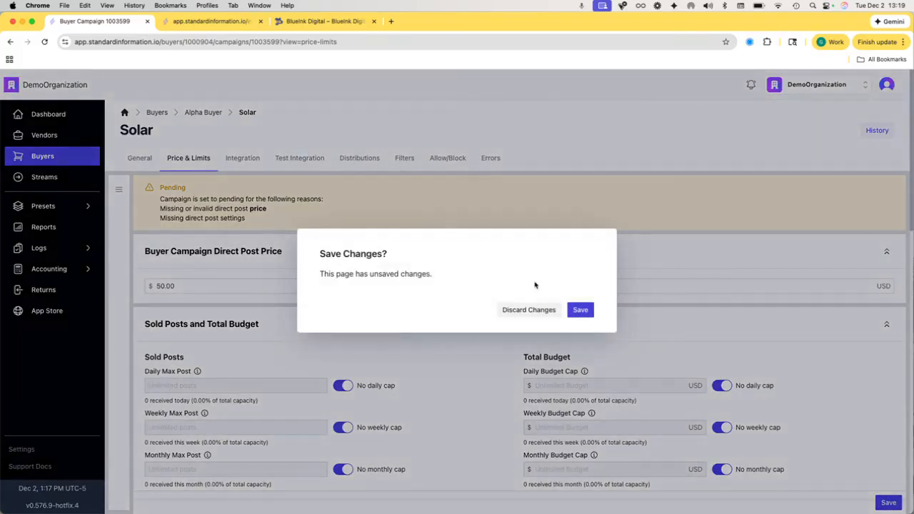
pyautogui.click(580, 310)
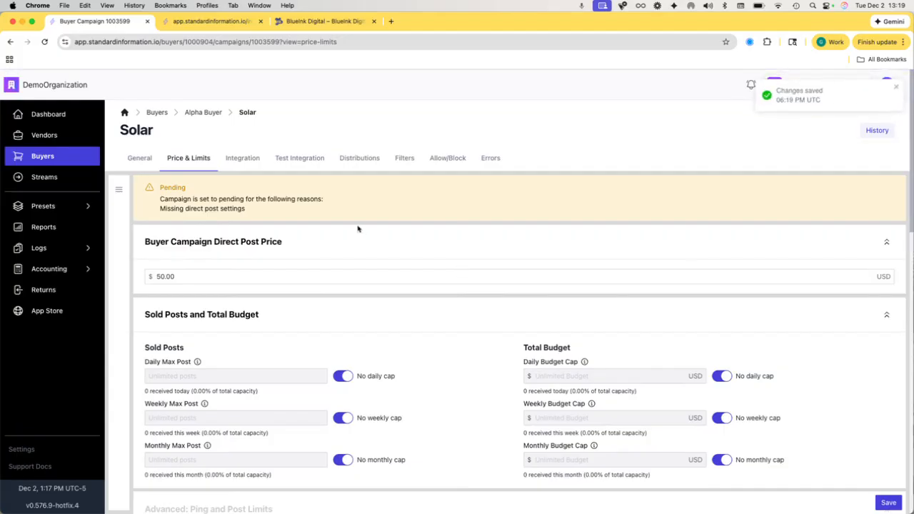
pyautogui.click(402, 161)
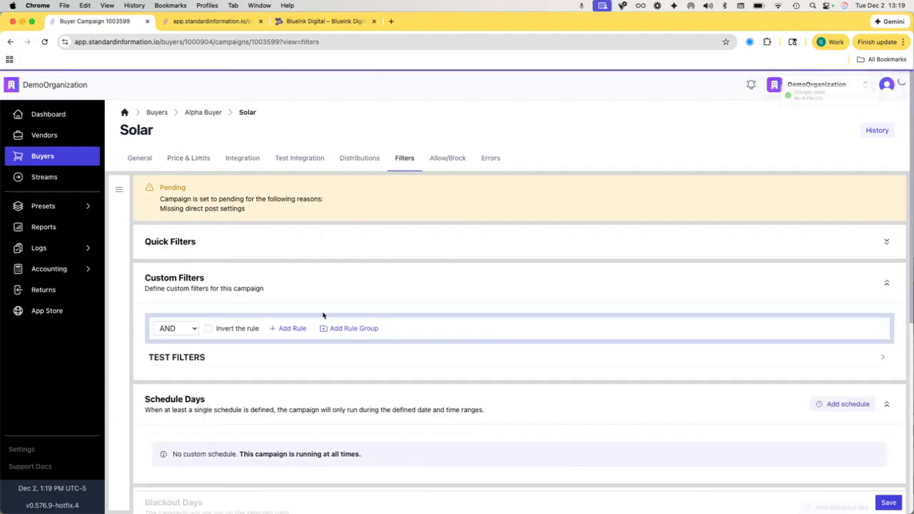
# Step: Add a custom filter rule requiring data.own_property to be true
pyautogui.scroll(-2, 323, 315)
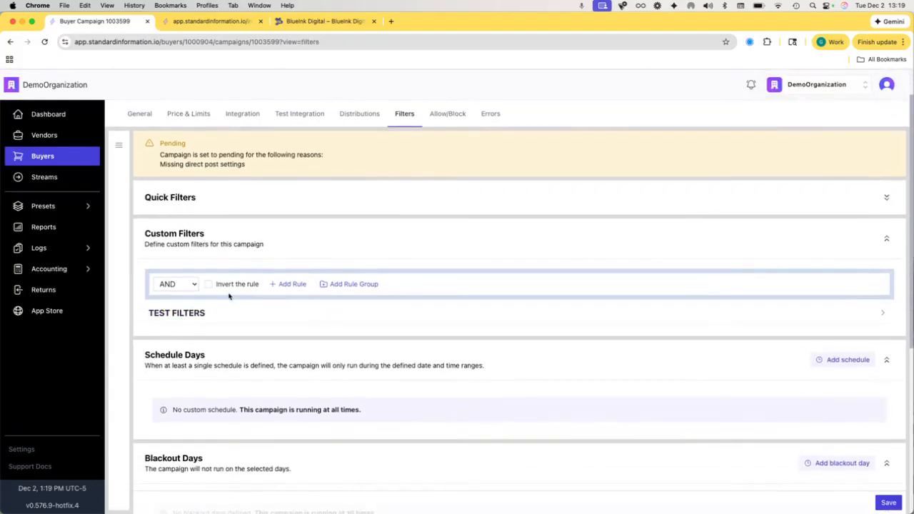
pyautogui.click(289, 286)
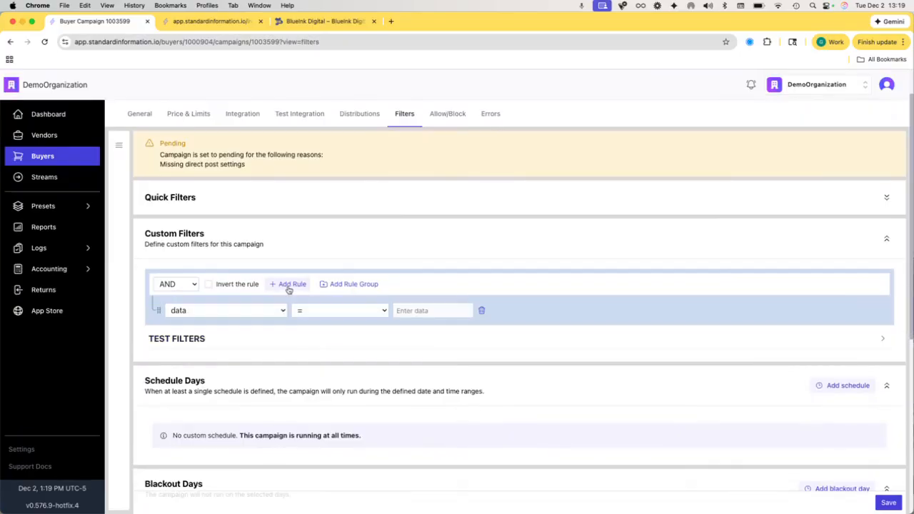
pyautogui.click(269, 314)
pyautogui.click(264, 337)
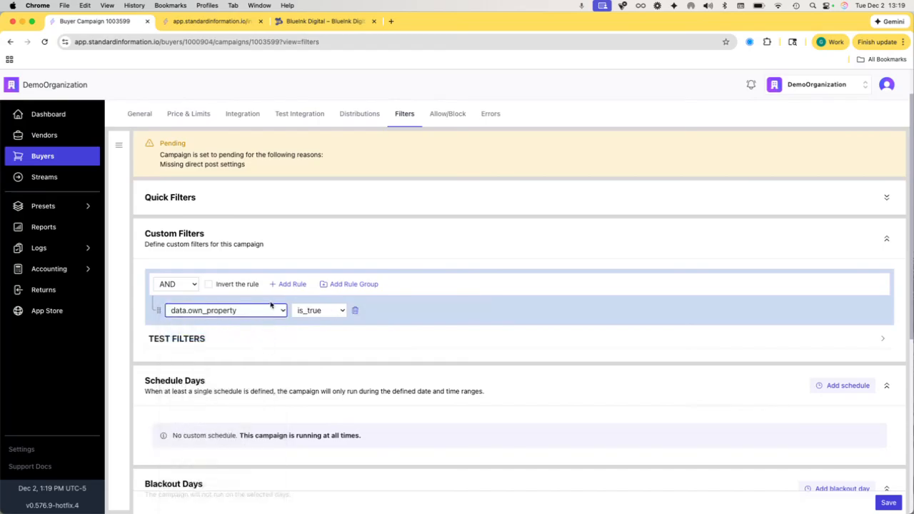
# Step: Add a second custom filter rule requiring data.credit_rating to be any of Good or Excellent, leaving the filter test section collapsed
pyautogui.scroll(-1, 331, 291)
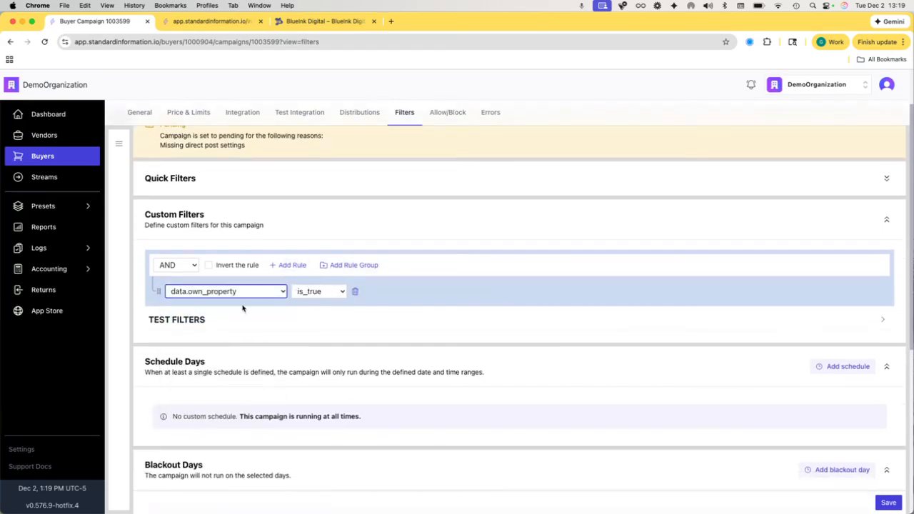
pyautogui.click(289, 265)
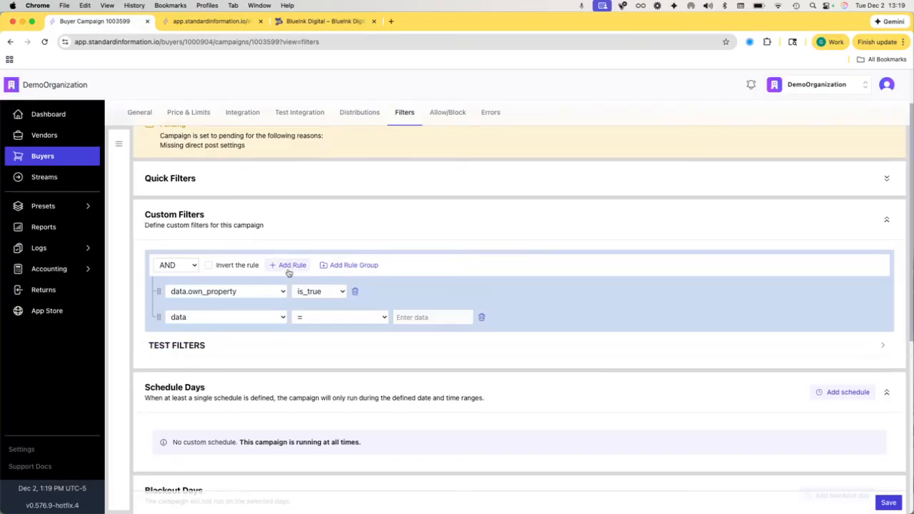
pyautogui.click(237, 319)
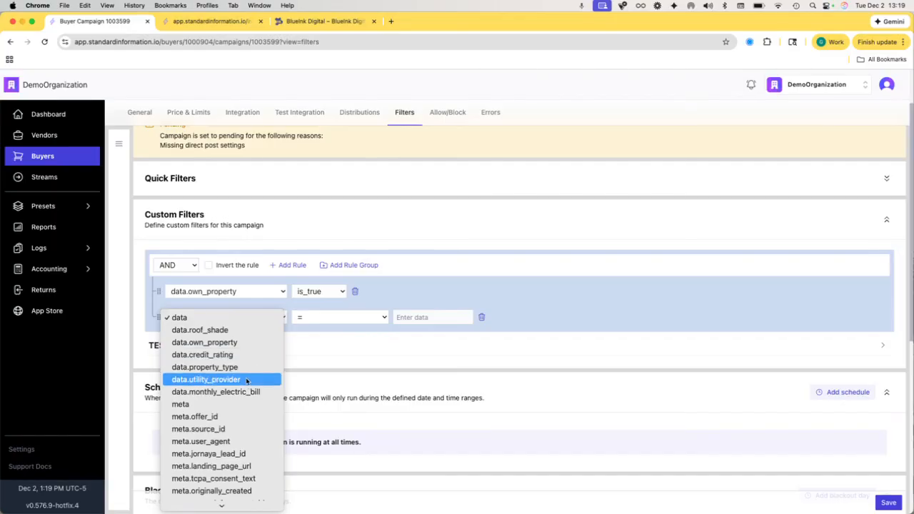
pyautogui.click(251, 355)
pyautogui.click(343, 320)
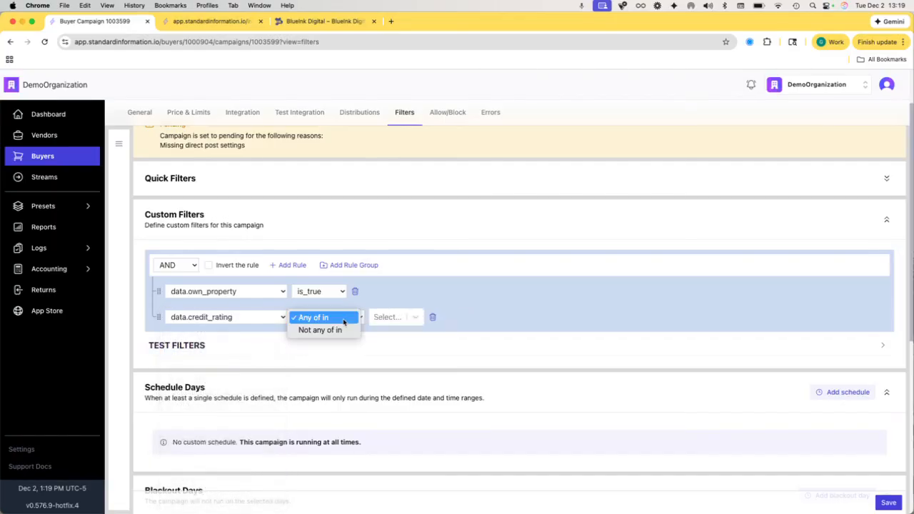
pyautogui.click(394, 319)
pyautogui.click(404, 322)
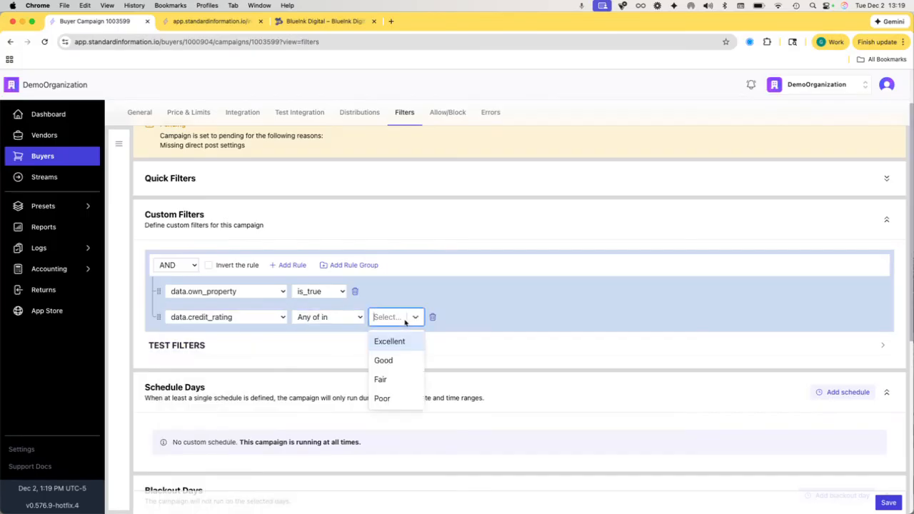
pyautogui.click(397, 360)
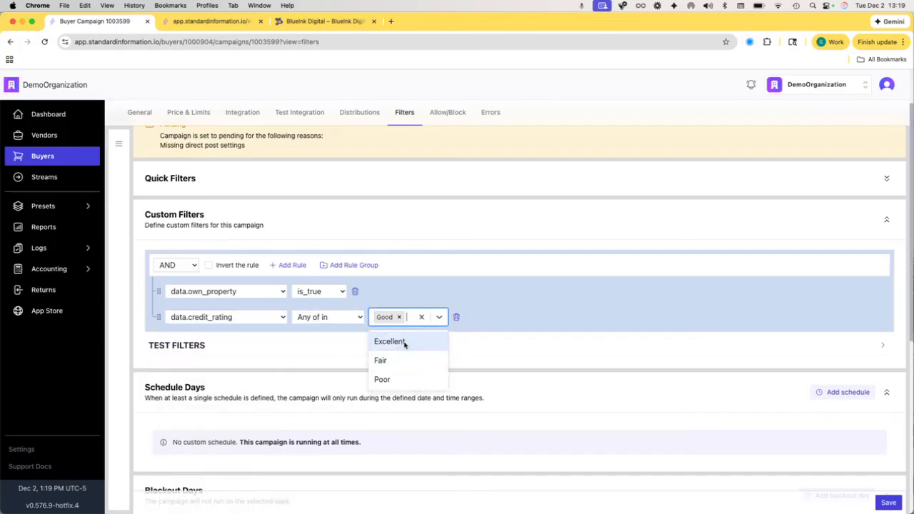
pyautogui.click(404, 341)
pyautogui.click(343, 353)
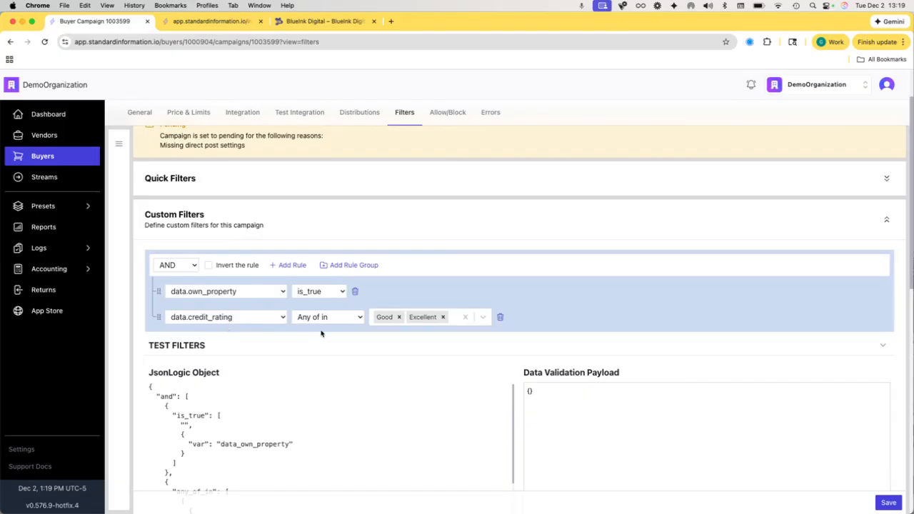
pyautogui.click(881, 346)
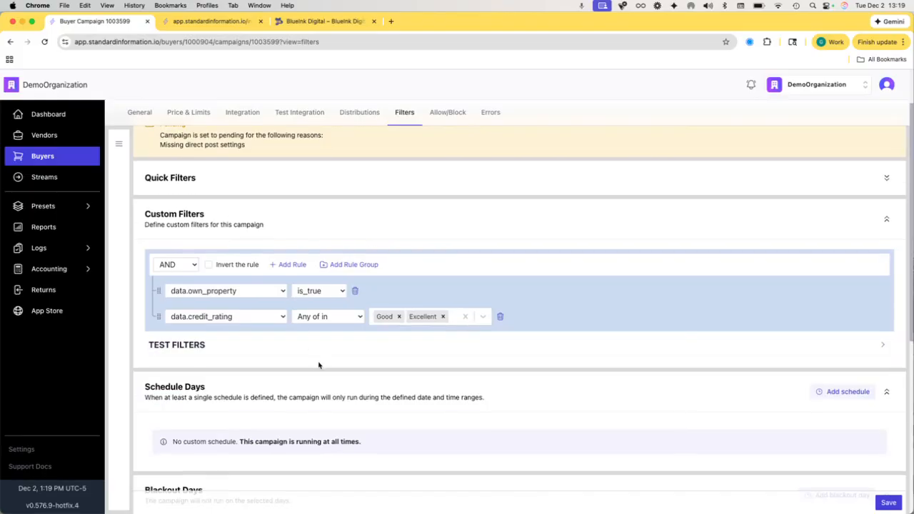
# Step: Add a schedule to the campaign's Schedule Days that starts on Monday at 09:00
pyautogui.scroll(-1, 214, 314)
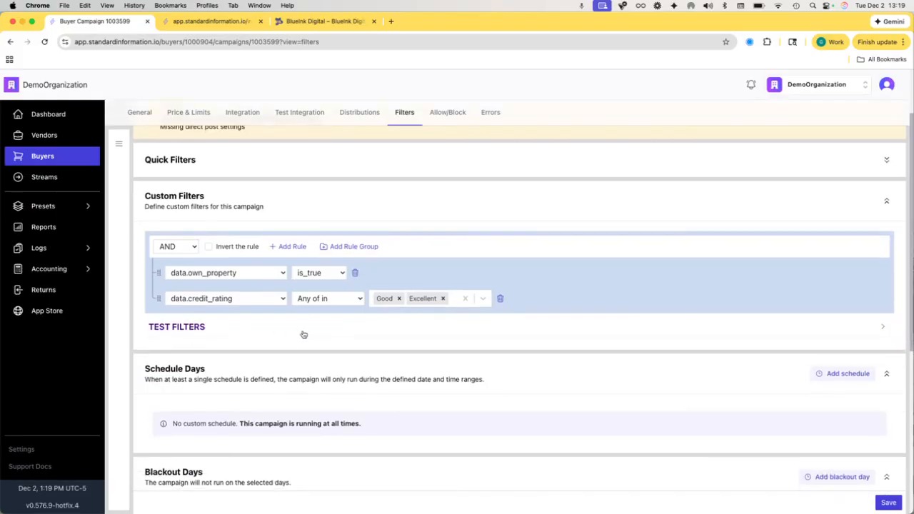
pyautogui.scroll(-3, 303, 333)
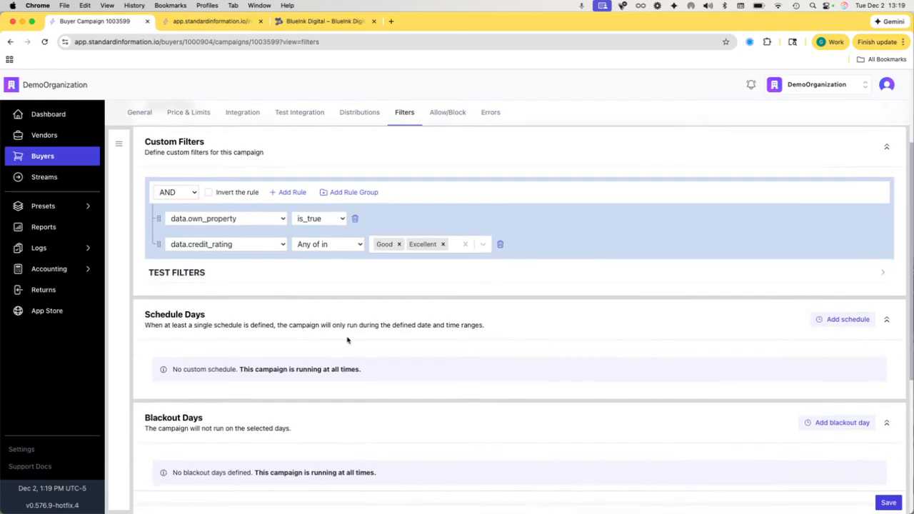
pyautogui.scroll(-3, 347, 340)
pyautogui.scroll(-1, 299, 338)
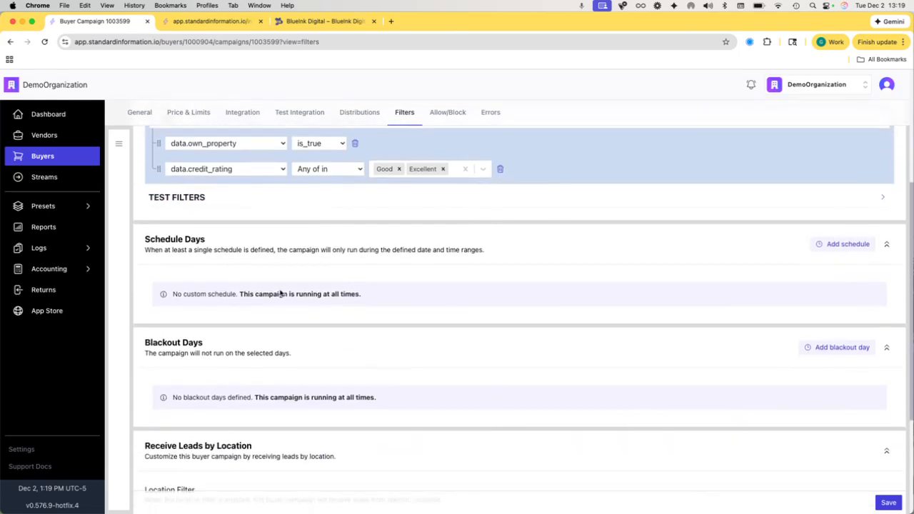
pyautogui.scroll(-1, 279, 291)
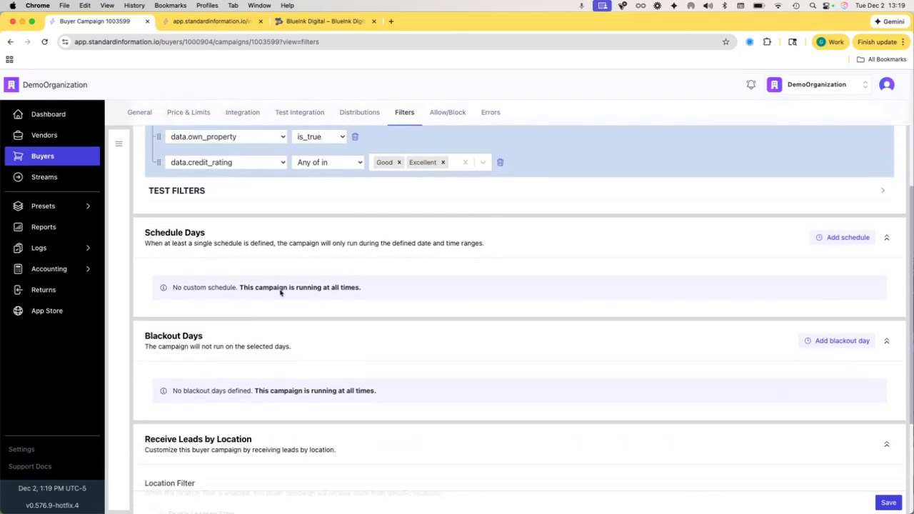
pyautogui.click(844, 237)
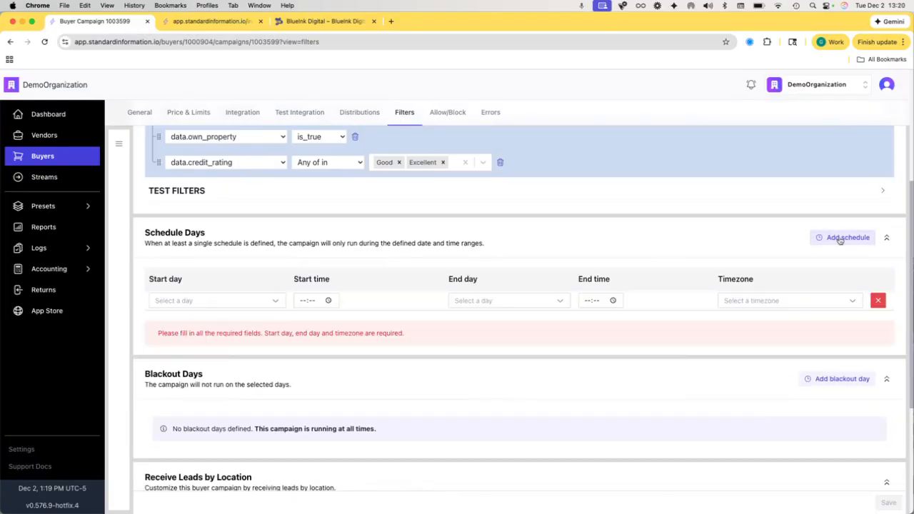
pyautogui.click(239, 300)
pyautogui.write('mon')
pyautogui.click(210, 325)
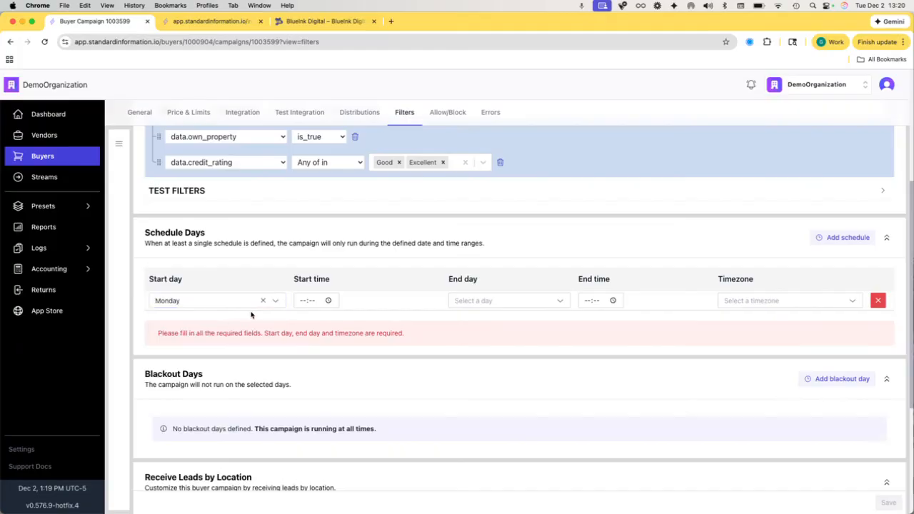
pyautogui.click(304, 301)
pyautogui.write('9:00')
# Step: Set the schedule to end on Friday at 16:00 in the America/New_York (GMT-05:00) timezone
pyautogui.click(472, 301)
pyautogui.write('f')
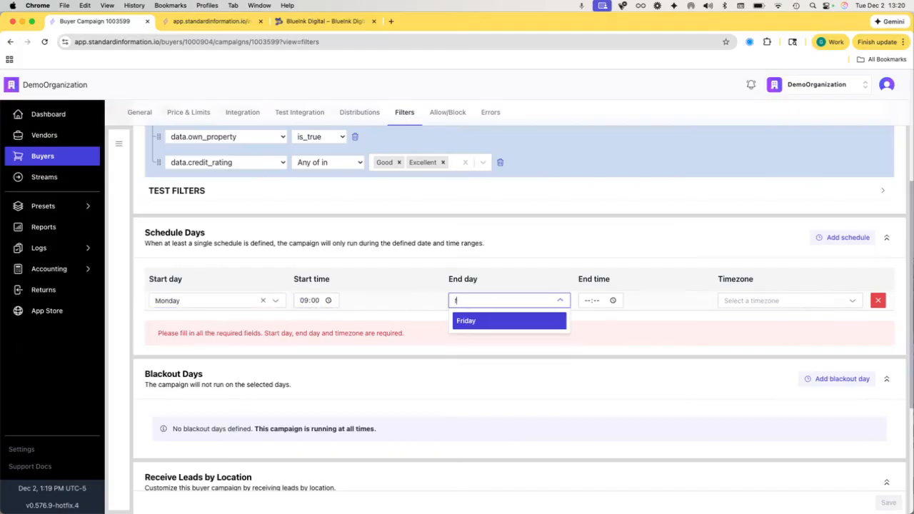
pyautogui.write('ri')
pyautogui.click(487, 322)
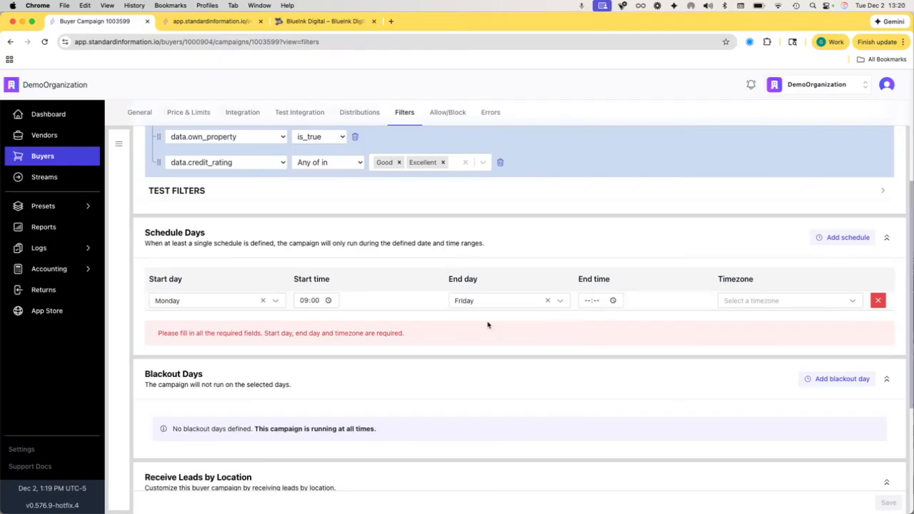
pyautogui.click(587, 302)
pyautogui.write('1600')
pyautogui.scroll(-1, 643, 295)
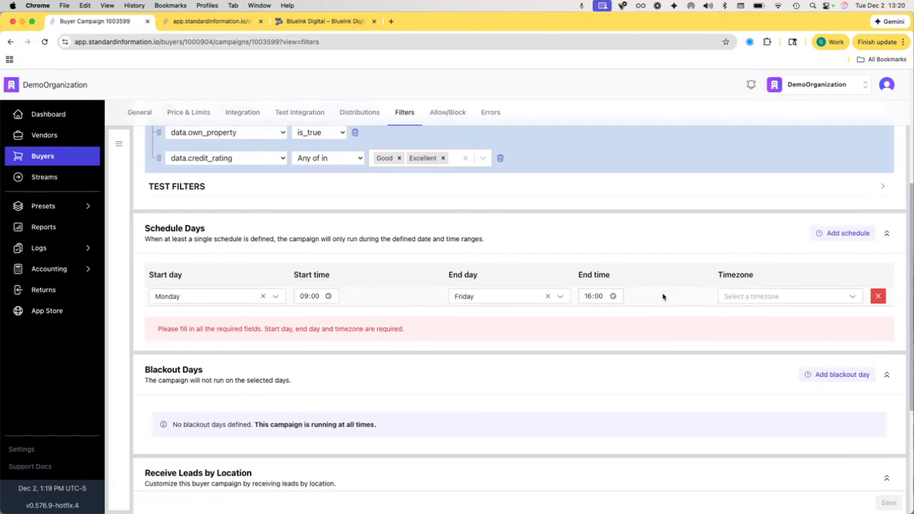
pyautogui.click(745, 293)
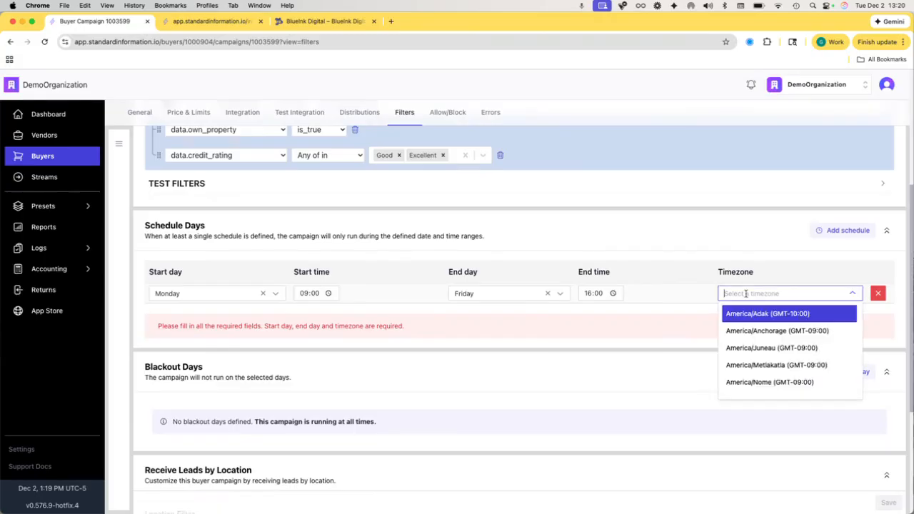
pyautogui.write('new')
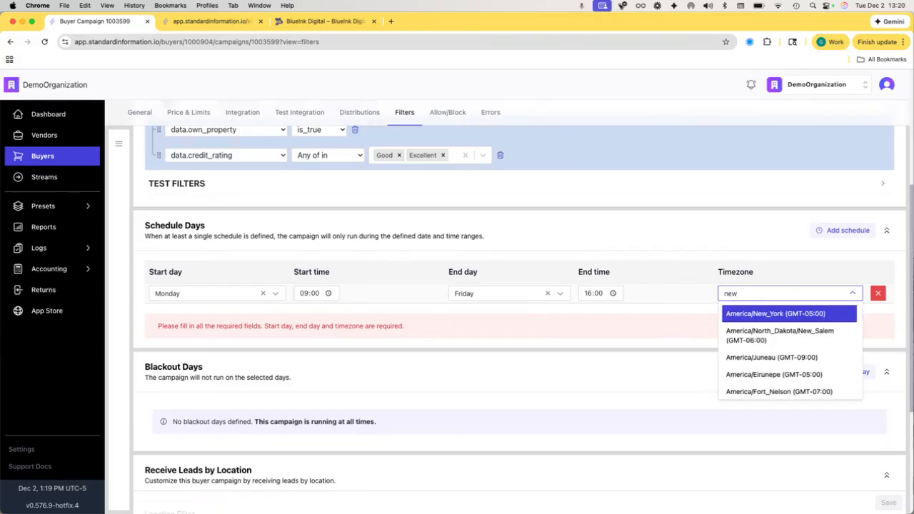
pyautogui.click(748, 314)
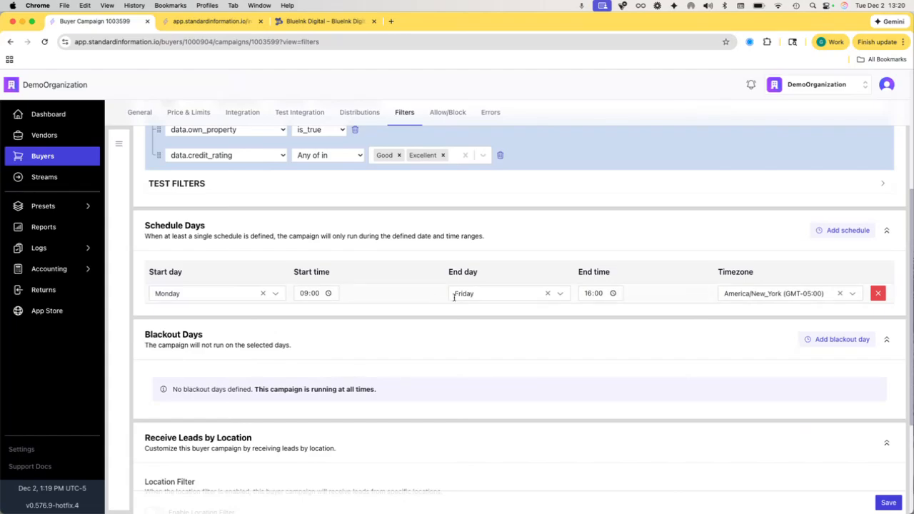
# Step: Add a blackout day on January 1 in the America/New_York (GMT-05:00) timezone
pyautogui.scroll(-2, 454, 296)
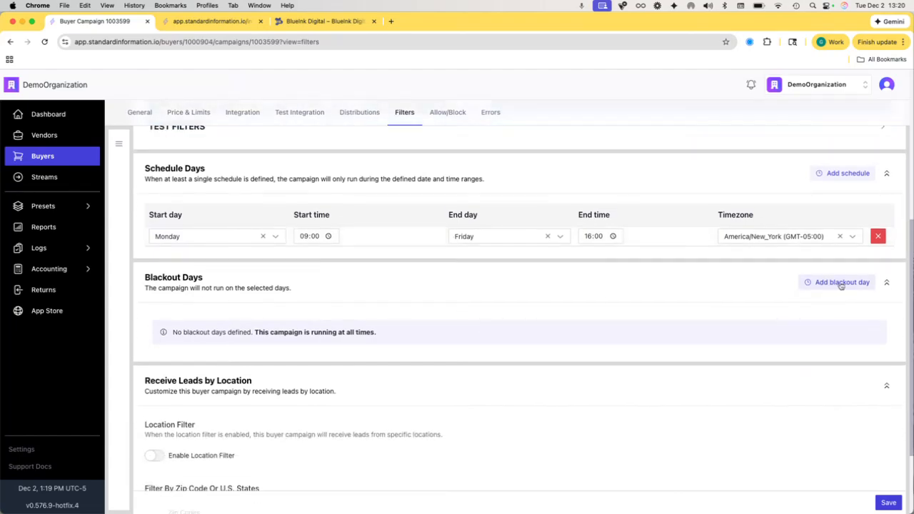
pyautogui.click(841, 282)
pyautogui.click(408, 343)
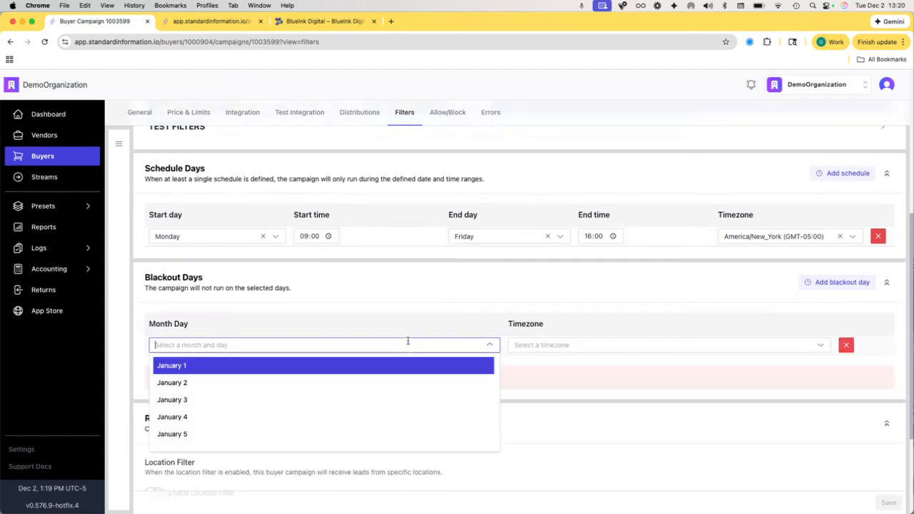
pyautogui.click(332, 365)
pyautogui.click(558, 346)
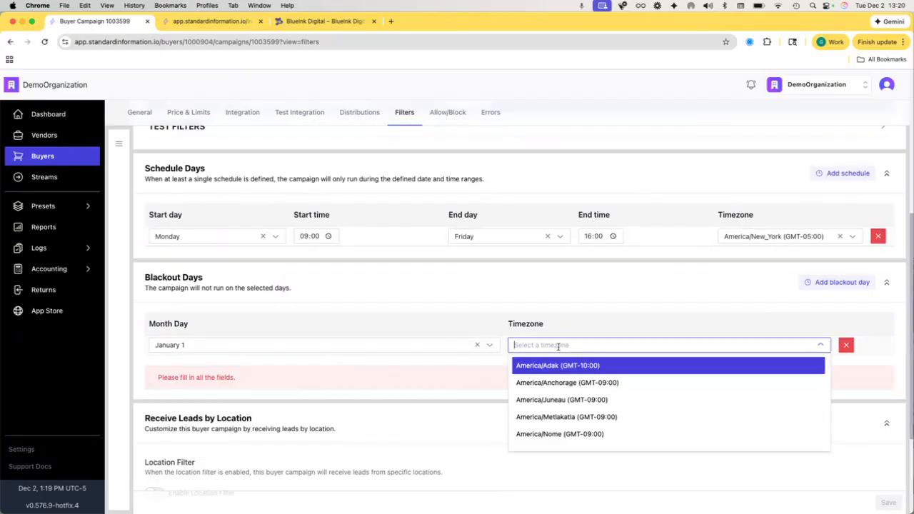
pyautogui.write('new')
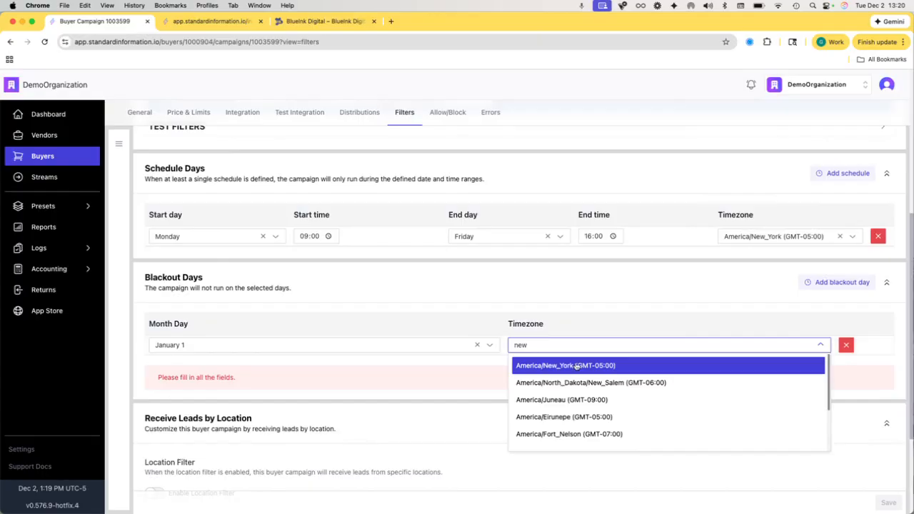
pyautogui.click(574, 365)
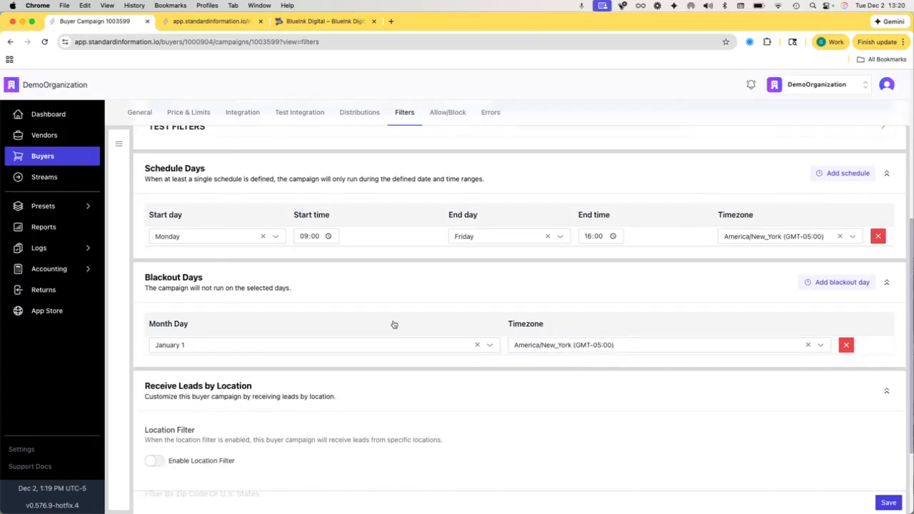
# Step: Enable the location filter, set it to filter by U.S. States, and view the selectable states without choosing any
pyautogui.scroll(-3, 428, 329)
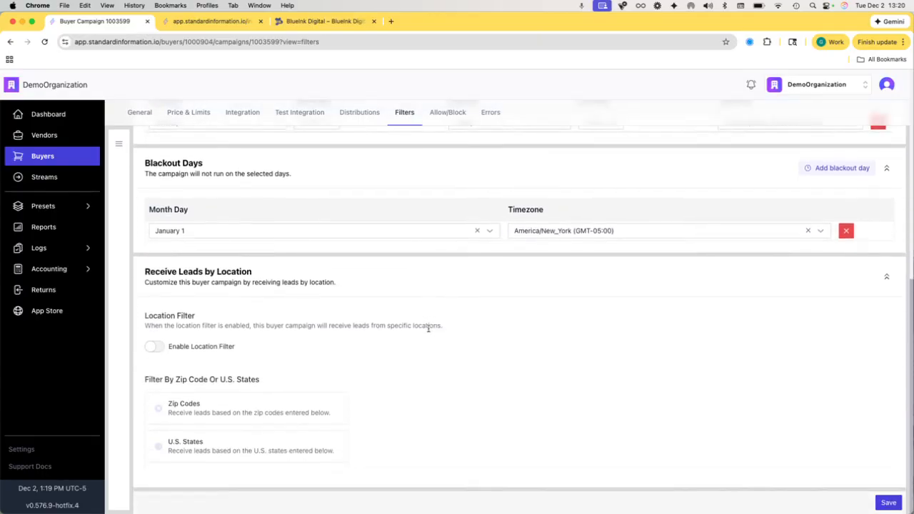
pyautogui.click(154, 347)
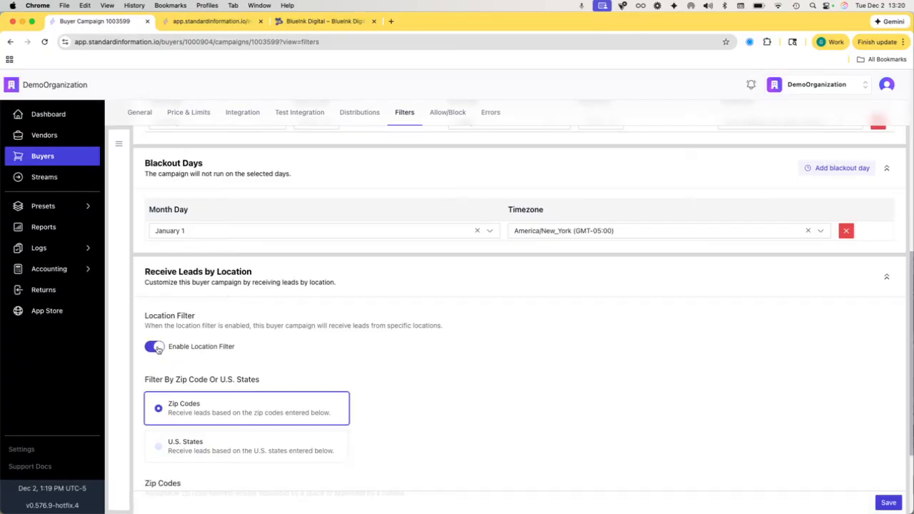
pyautogui.scroll(-3, 209, 355)
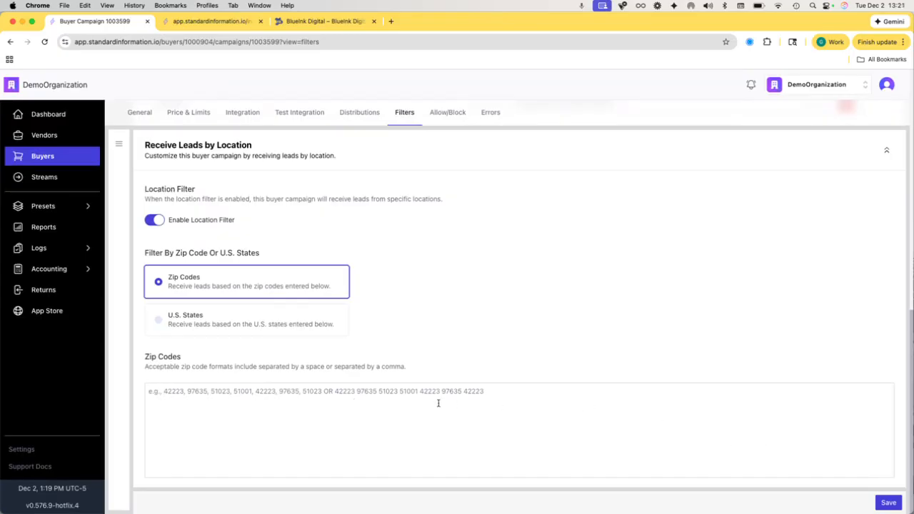
pyautogui.click(158, 322)
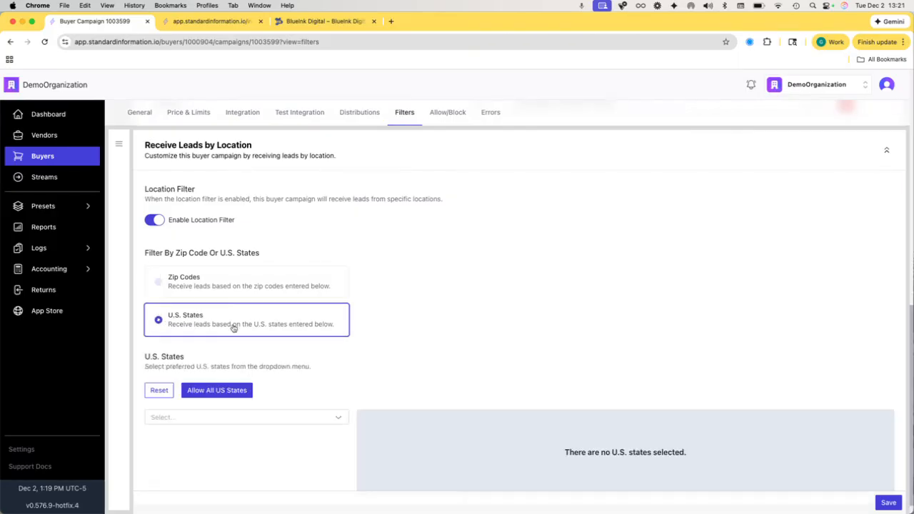
pyautogui.scroll(-1, 232, 326)
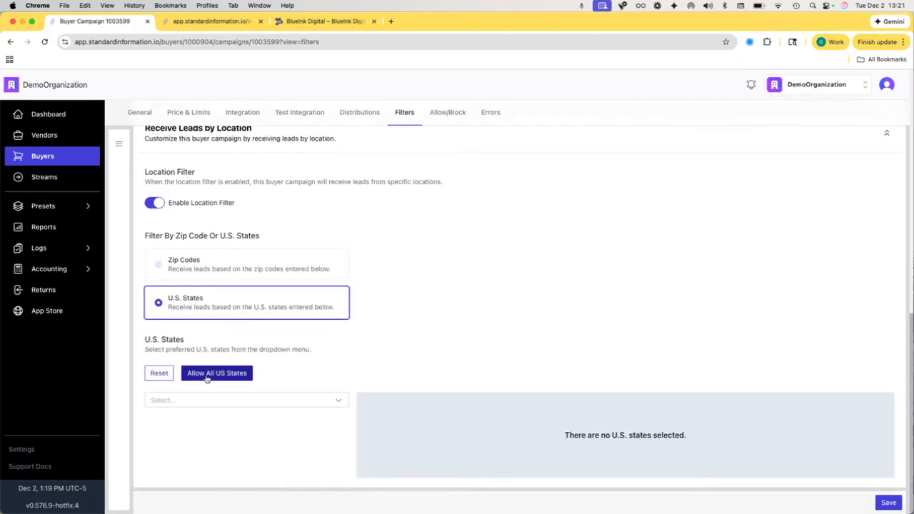
pyautogui.click(264, 399)
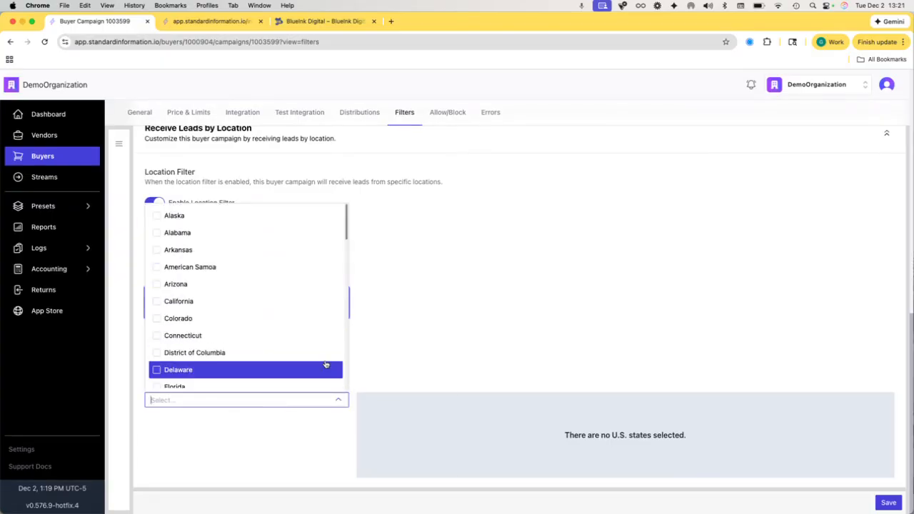
pyautogui.click(397, 342)
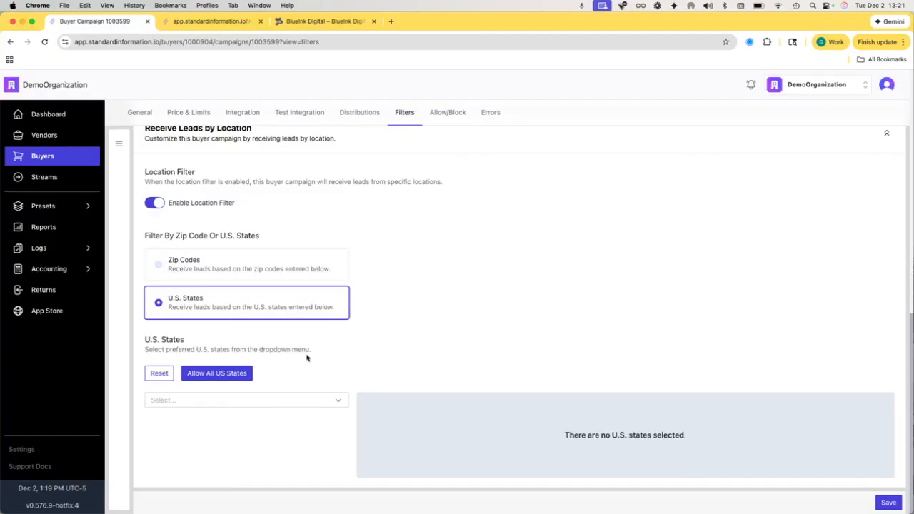
# Step: Save the Solar campaign's filter, schedule, blackout day and location changes
pyautogui.scroll(1, 307, 357)
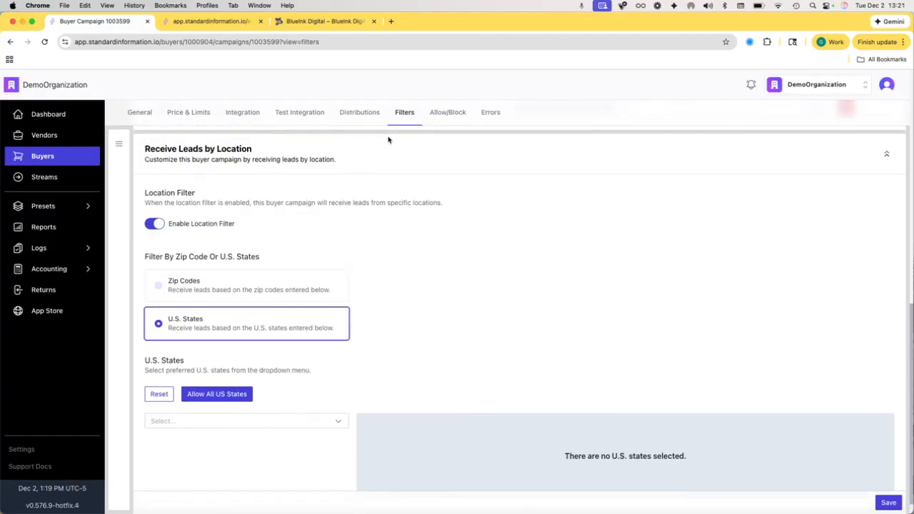
pyautogui.scroll(1, 363, 201)
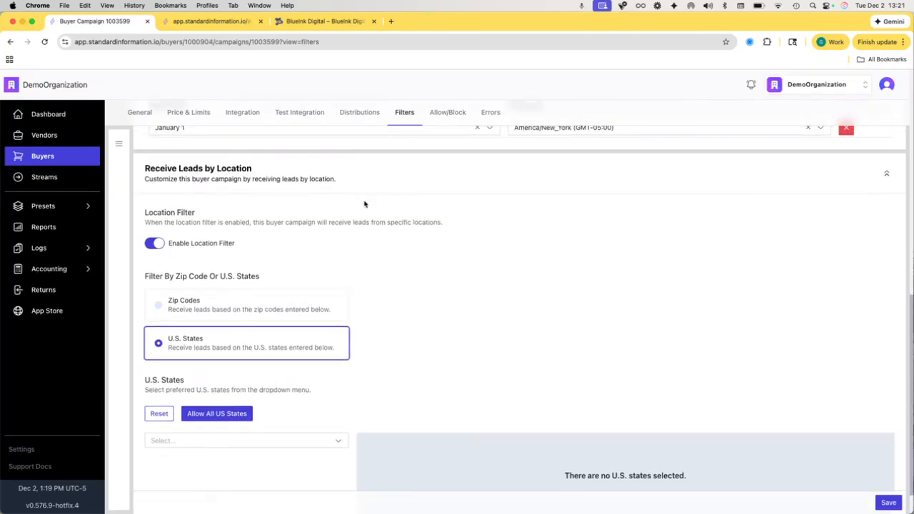
pyautogui.scroll(1, 318, 294)
pyautogui.scroll(1, 318, 295)
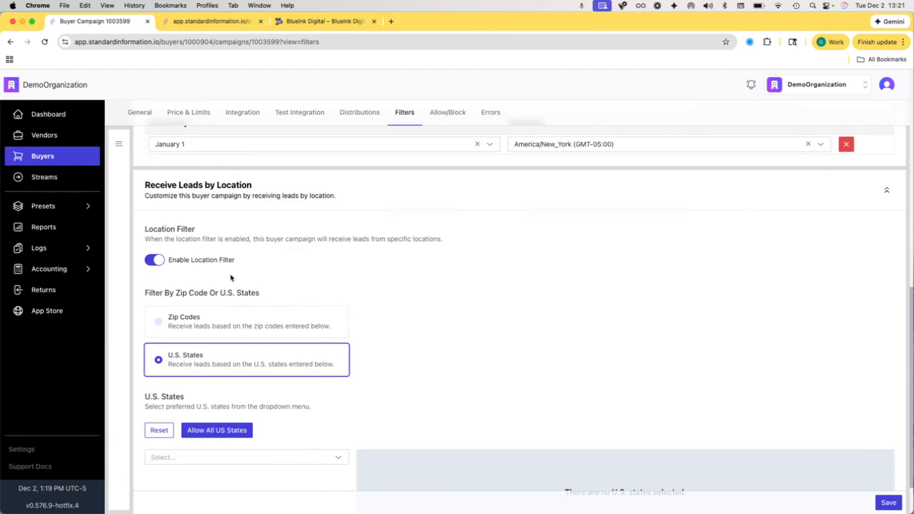
pyautogui.scroll(2, 269, 292)
pyautogui.scroll(10, 268, 293)
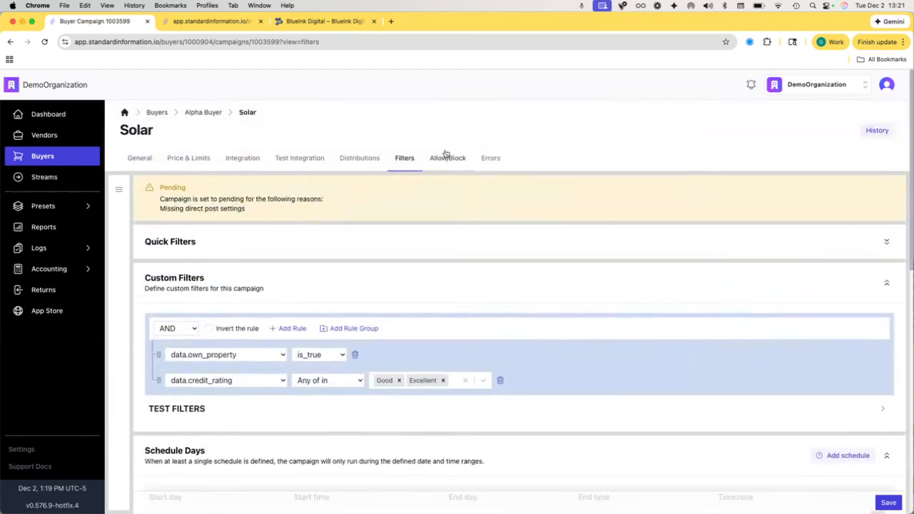
pyautogui.click(880, 501)
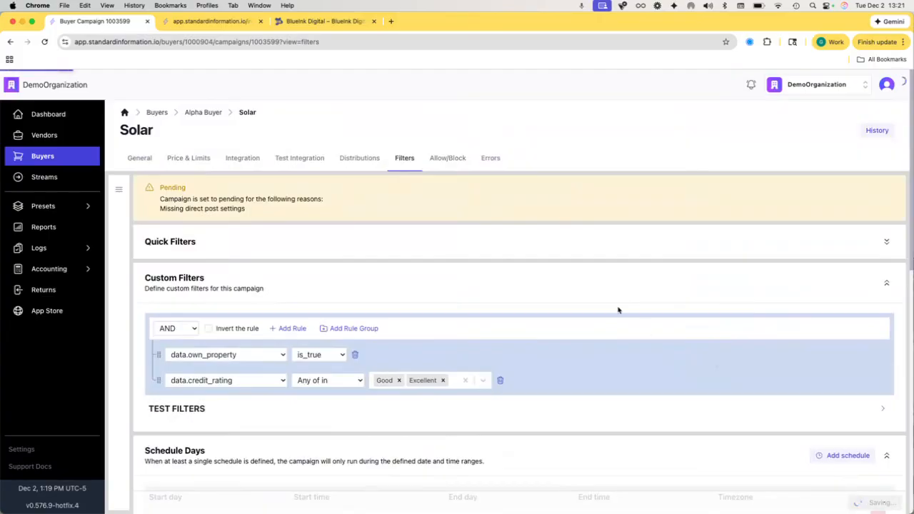
# Step: Open the campaign's allow/block settings and examine the Vendor Block List options
pyautogui.click(437, 159)
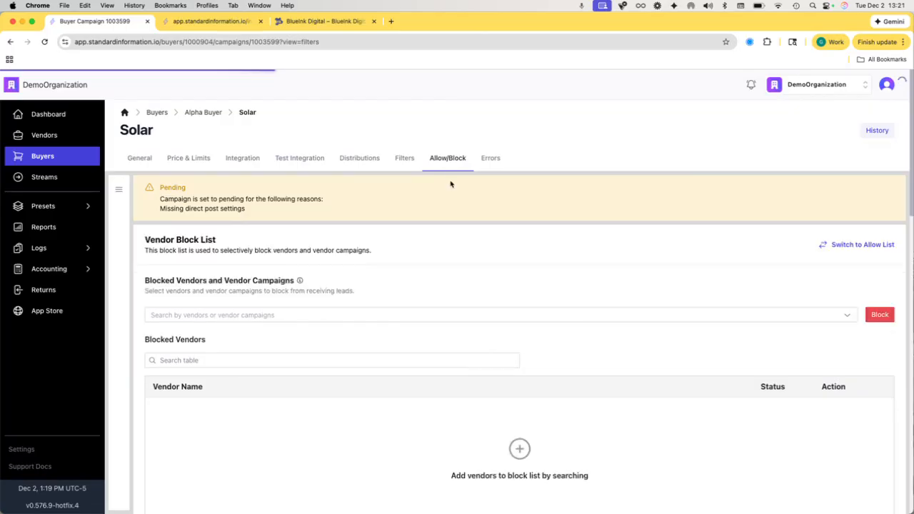
pyautogui.scroll(-2, 422, 269)
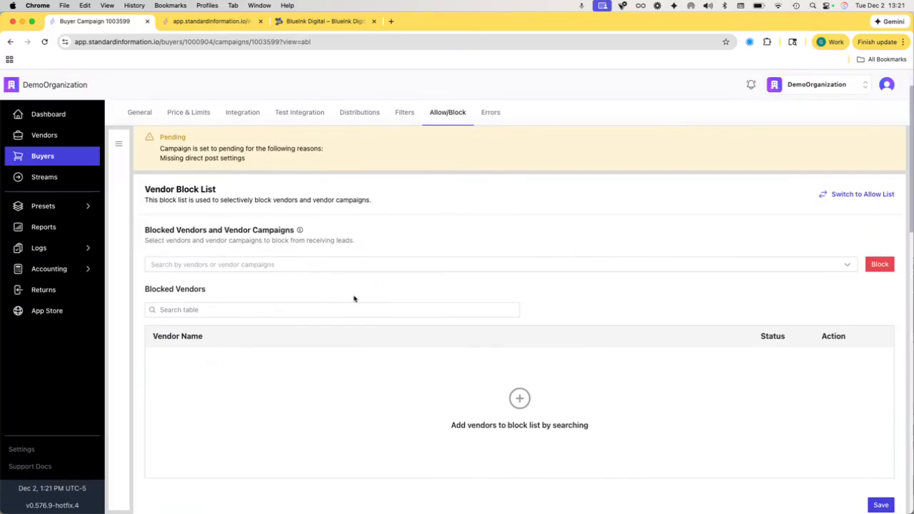
pyautogui.scroll(-1, 396, 289)
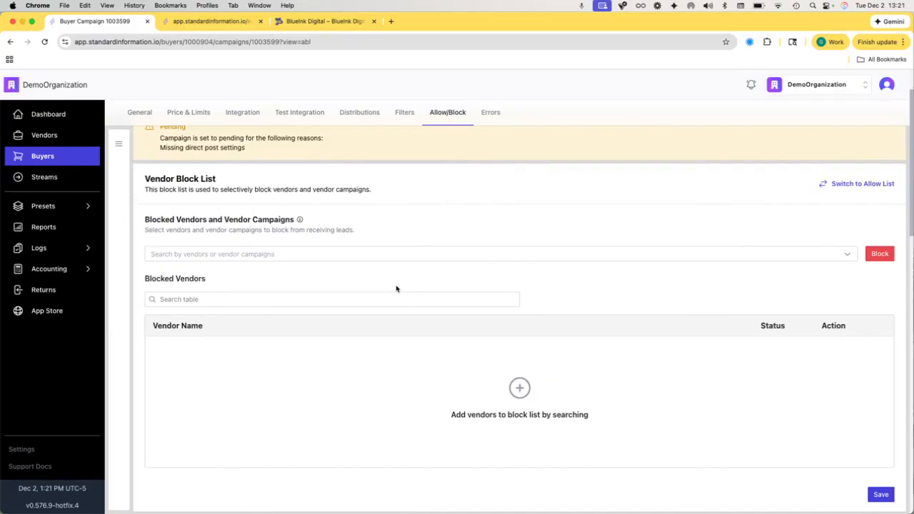
pyautogui.scroll(-1, 418, 287)
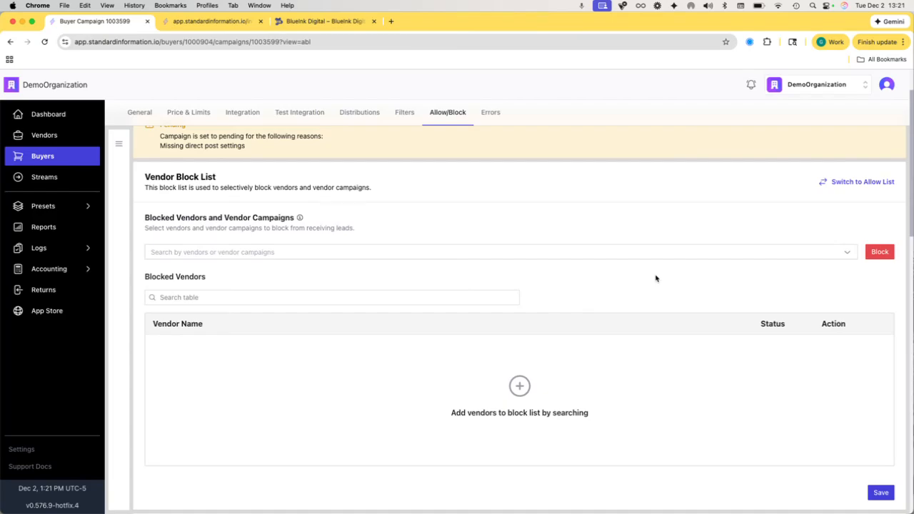
pyautogui.scroll(2, 654, 278)
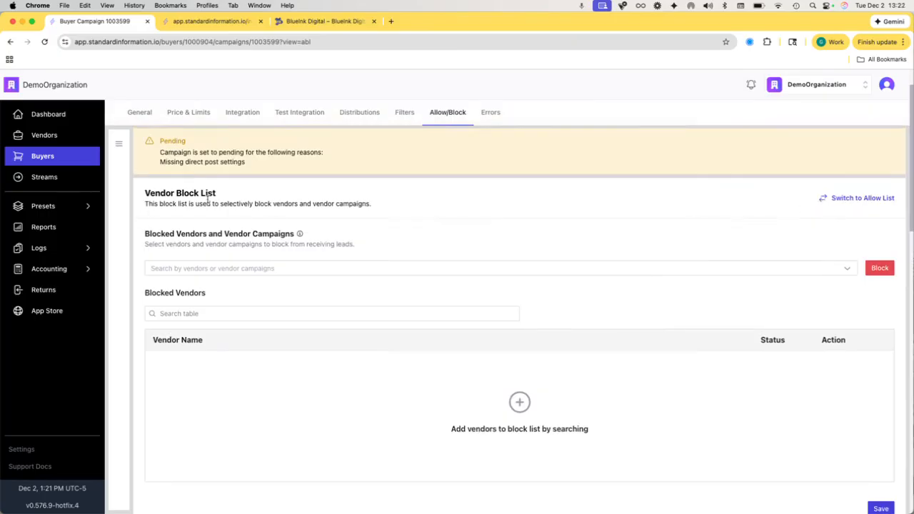
pyautogui.rightClick(417, 256)
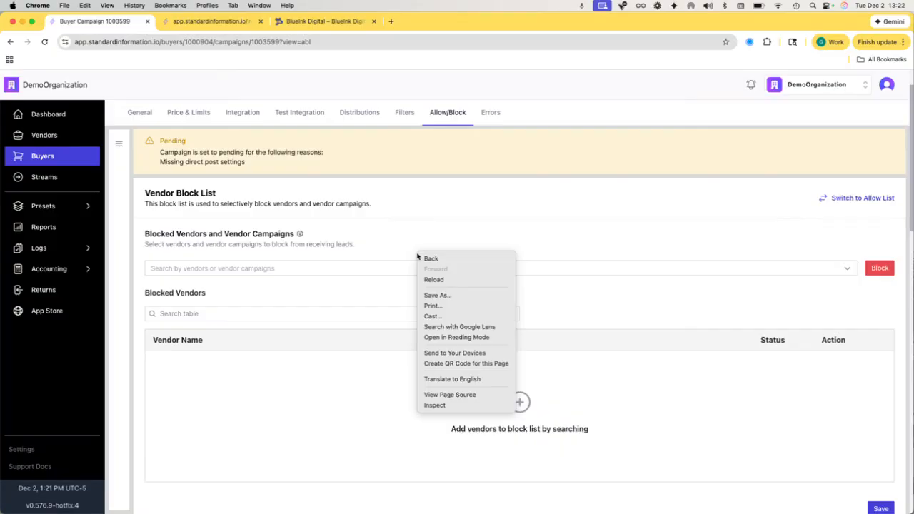
# Step: Examine the SourceID, SubID and Landing Page URL block list options in the Solar campaign's allow/block settings
pyautogui.click(433, 234)
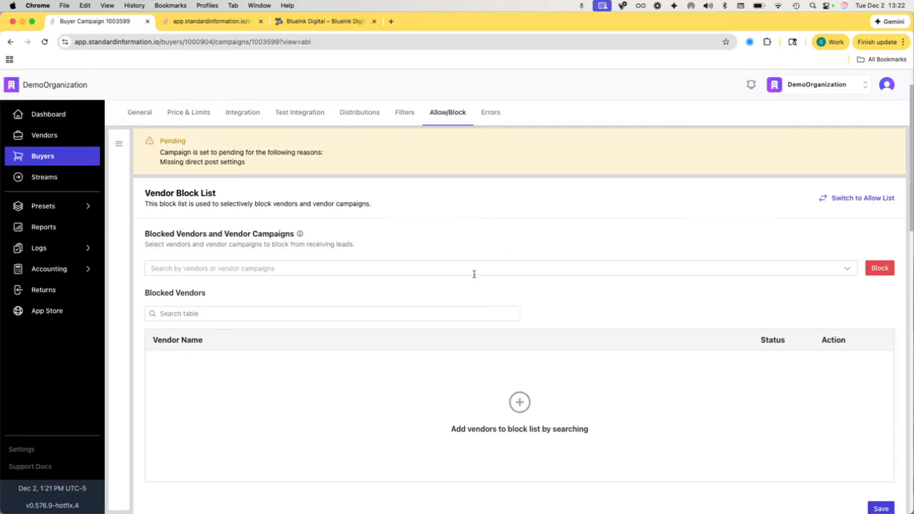
pyautogui.scroll(-3, 486, 244)
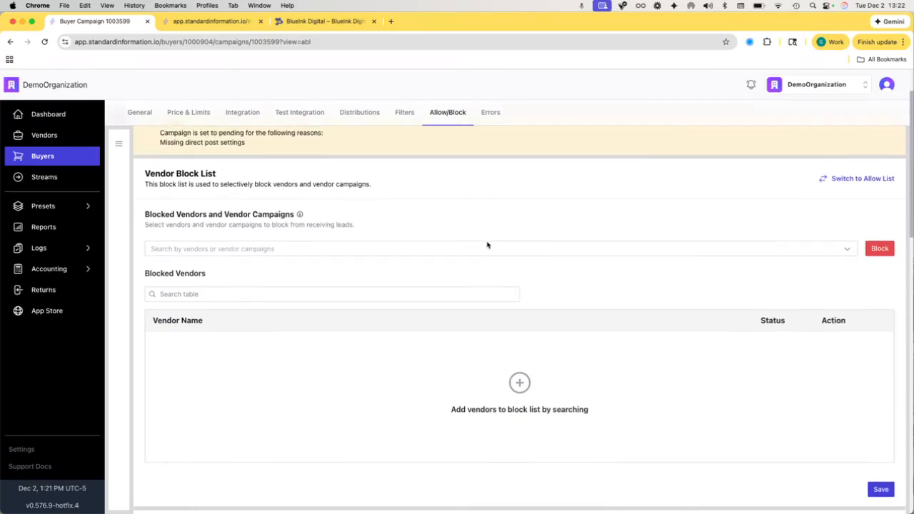
pyautogui.scroll(-10, 486, 245)
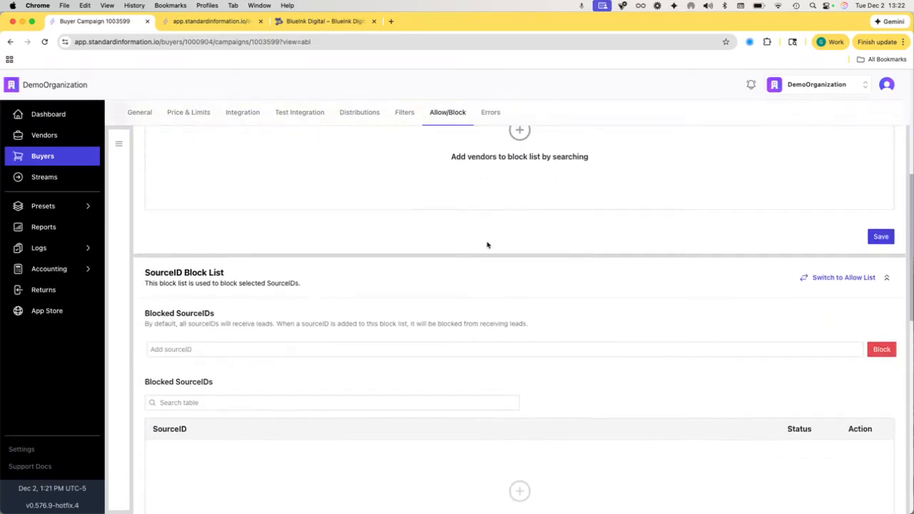
pyautogui.scroll(-1, 362, 234)
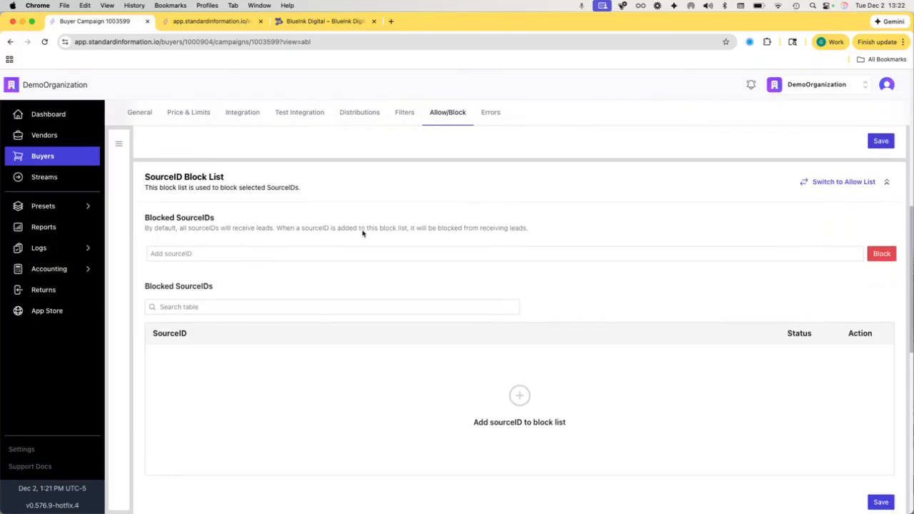
pyautogui.scroll(-6, 312, 276)
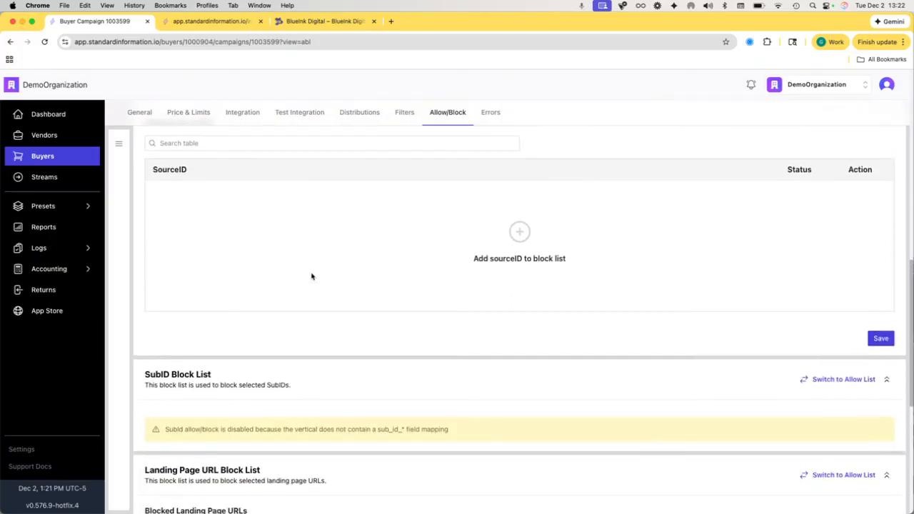
pyautogui.scroll(3, 316, 271)
pyautogui.scroll(3, 569, 219)
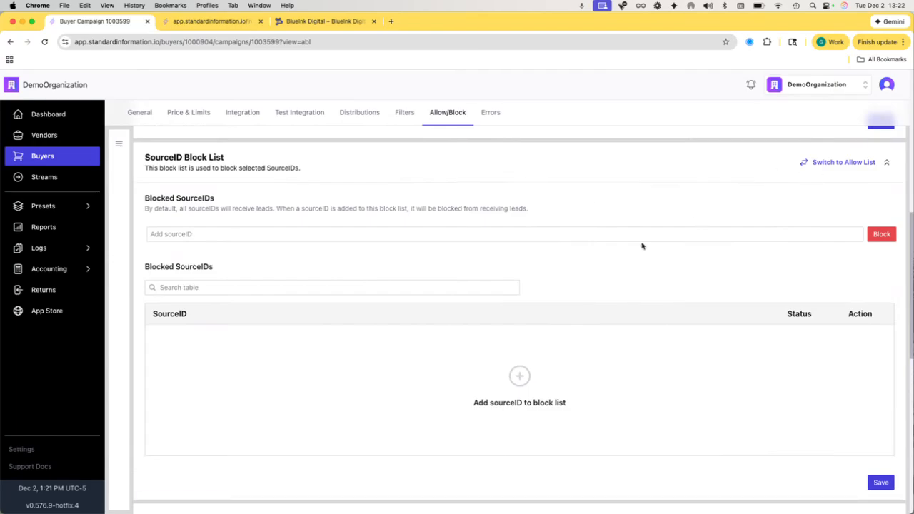
pyautogui.scroll(-8, 641, 246)
pyautogui.scroll(-3, 641, 245)
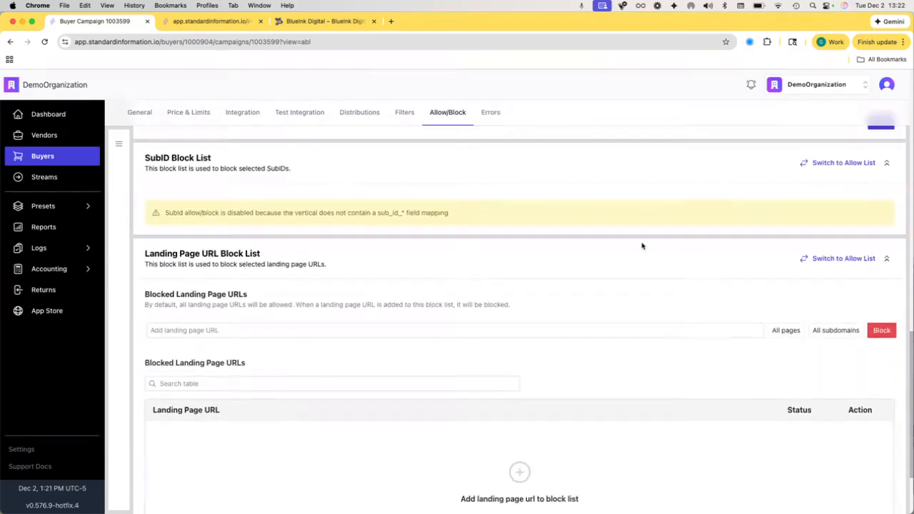
pyautogui.scroll(-1, 559, 279)
pyautogui.scroll(-2, 497, 267)
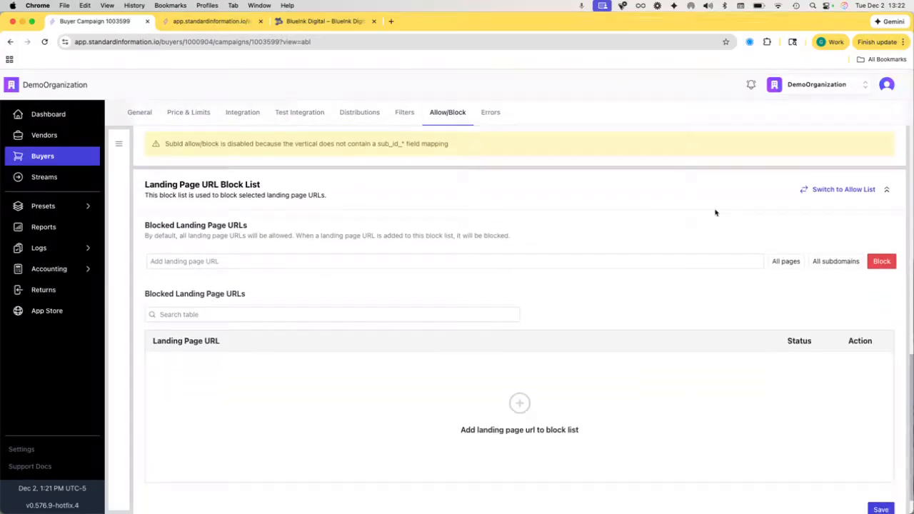
pyautogui.scroll(-2, 656, 234)
pyautogui.scroll(10, 657, 234)
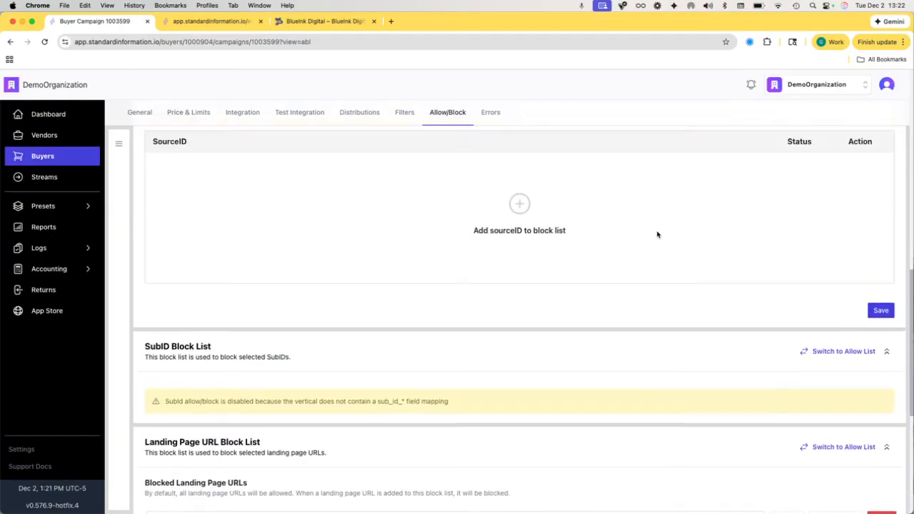
# Step: Review the Solar campaign's errors, general overview, integration settings, and price and limits
pyautogui.click(490, 113)
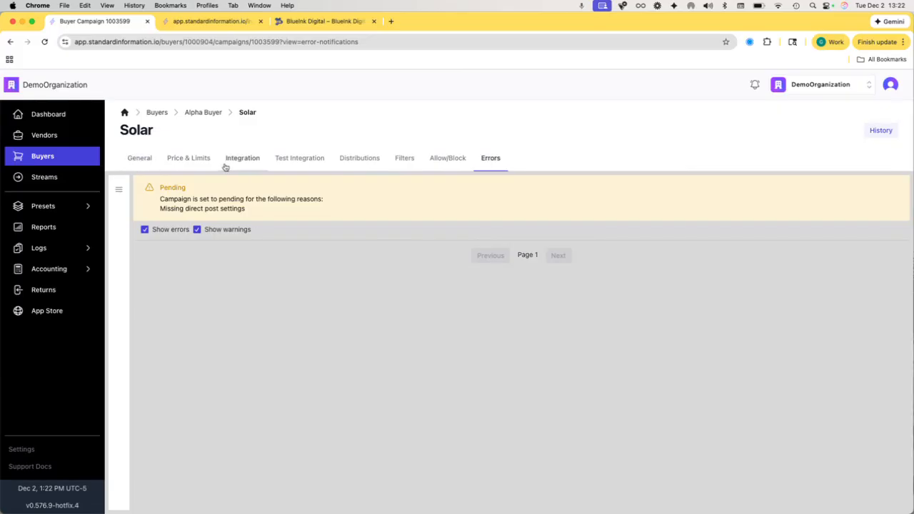
pyautogui.click(139, 158)
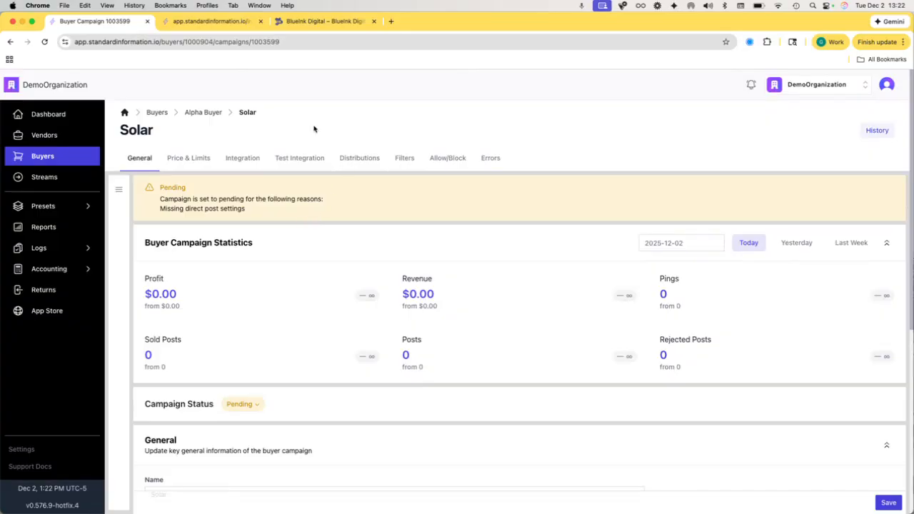
pyautogui.scroll(-1, 336, 129)
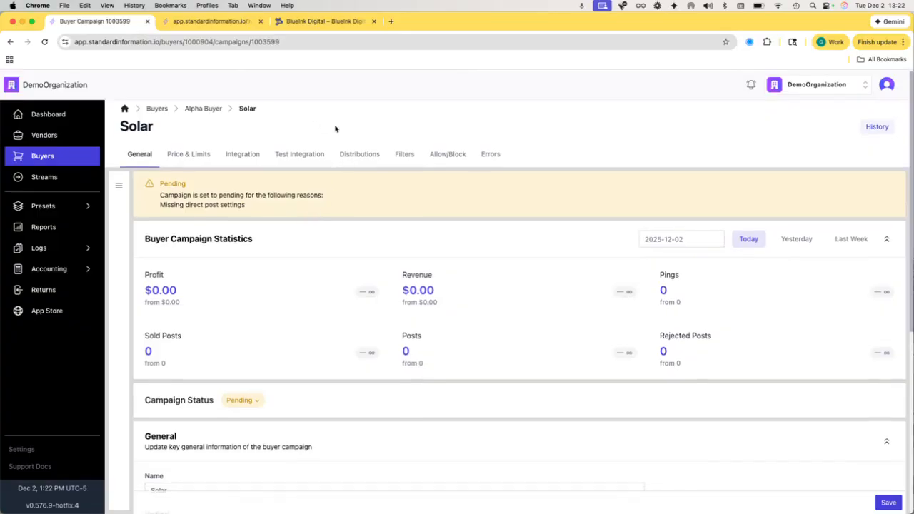
pyautogui.click(243, 157)
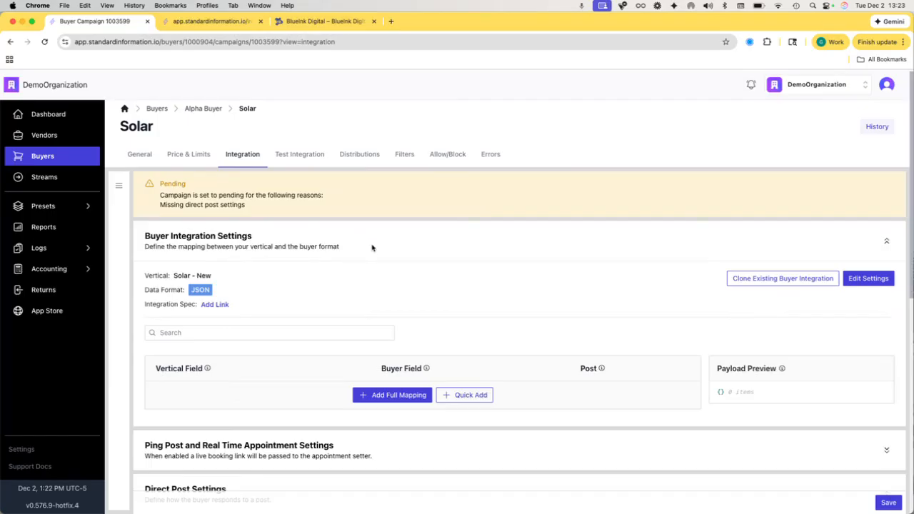
pyautogui.click(140, 155)
pyautogui.click(196, 154)
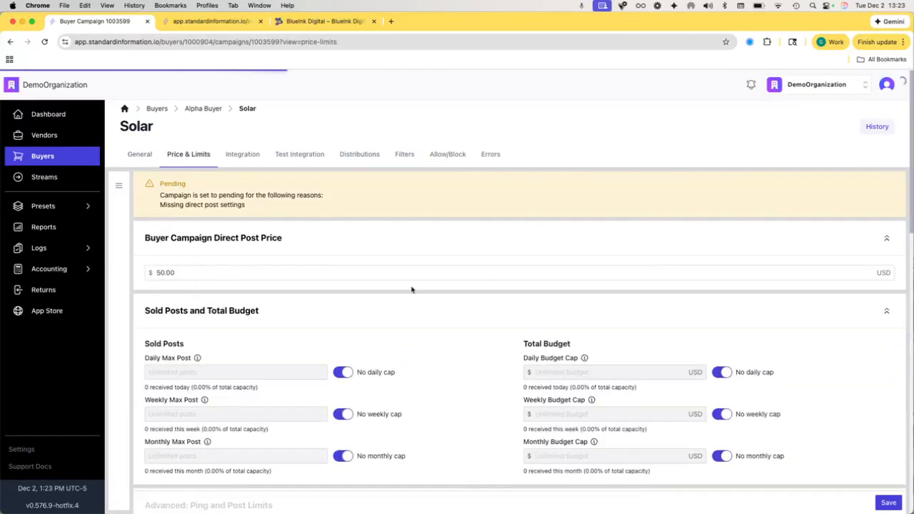